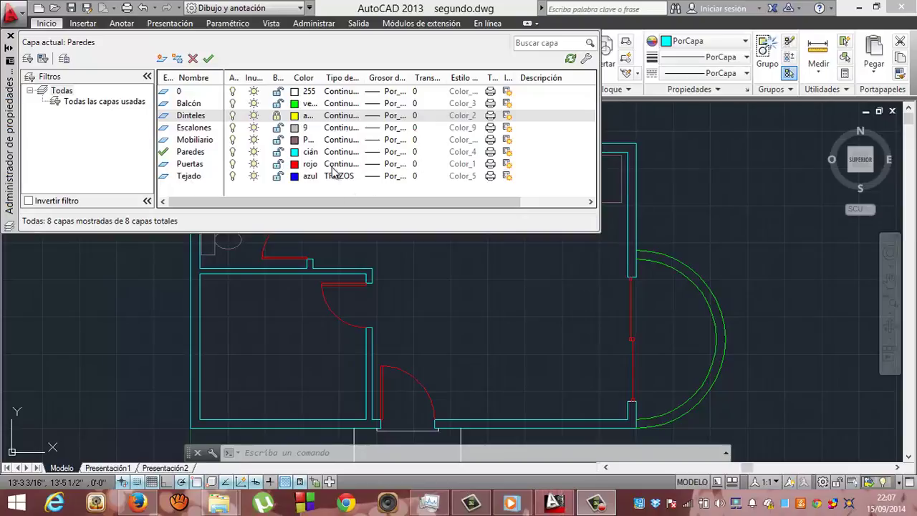
# - Make Dinteles the current layer and close the Layer Properties Manager
pyautogui.click(164, 119)
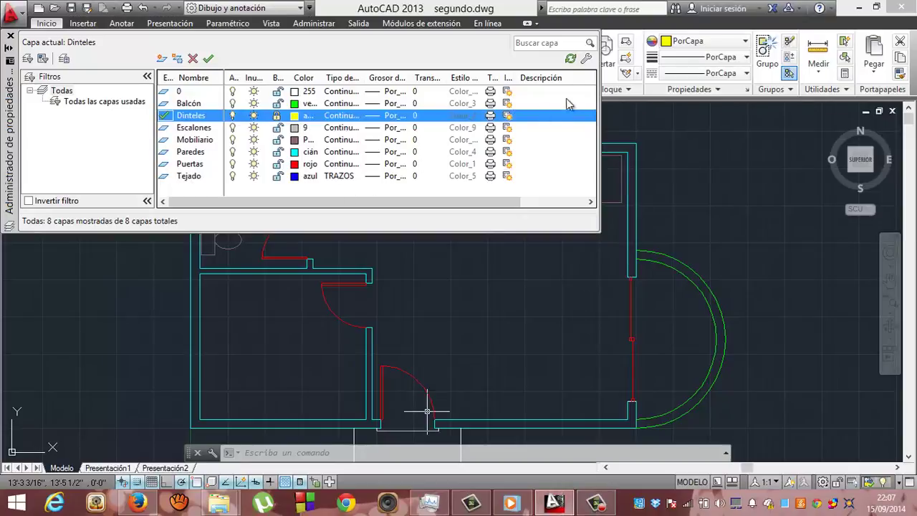
pyautogui.click(10, 39)
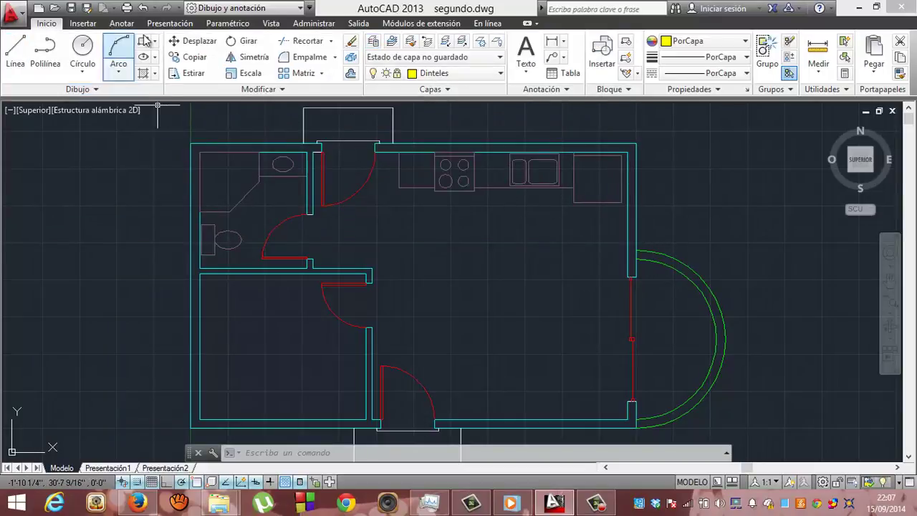
# - Draw a lintel line between the two wall ends of the top door opening
pyautogui.click(15, 52)
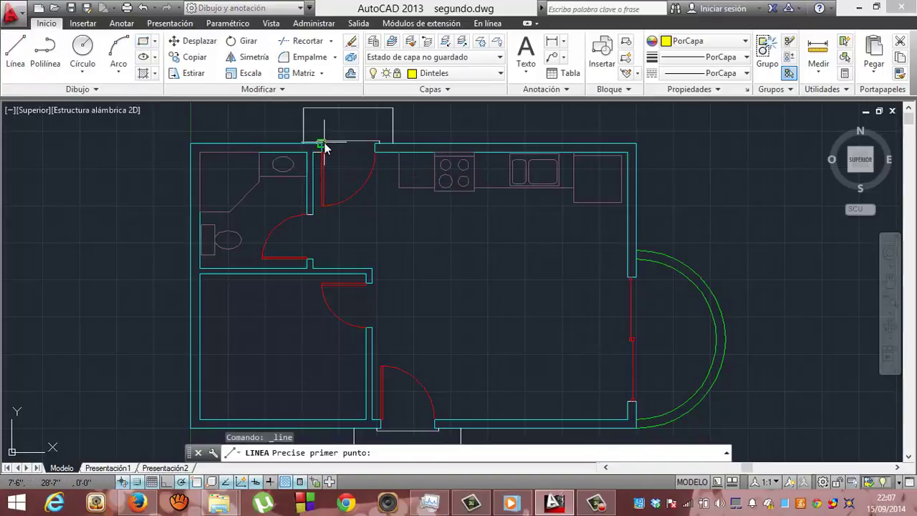
pyautogui.click(322, 144)
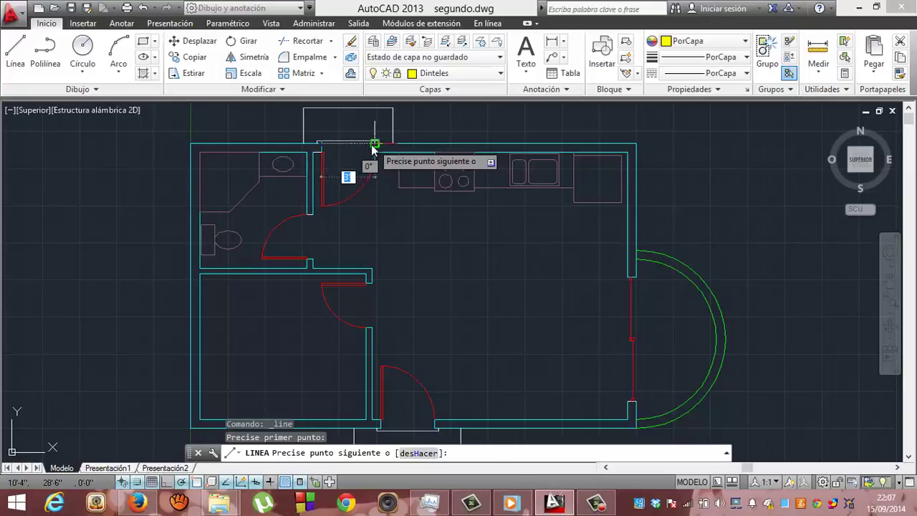
pyautogui.click(371, 144)
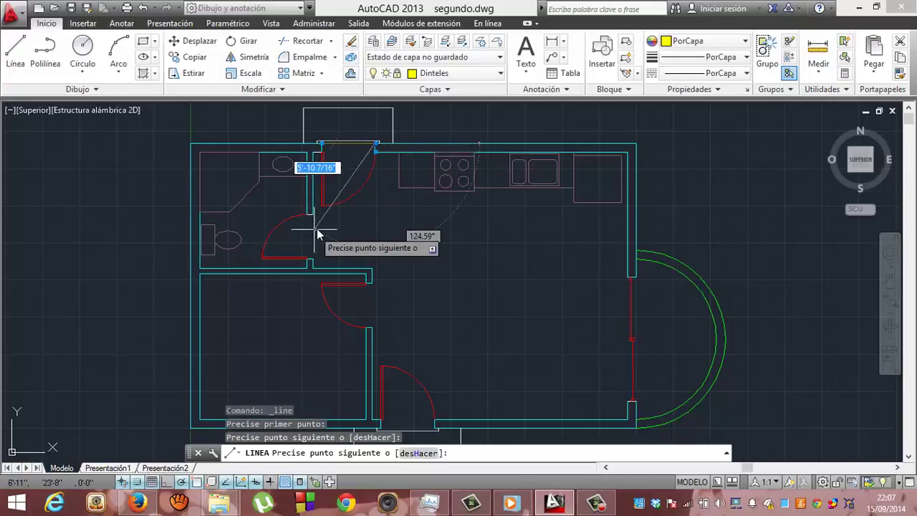
pyautogui.press('Return')
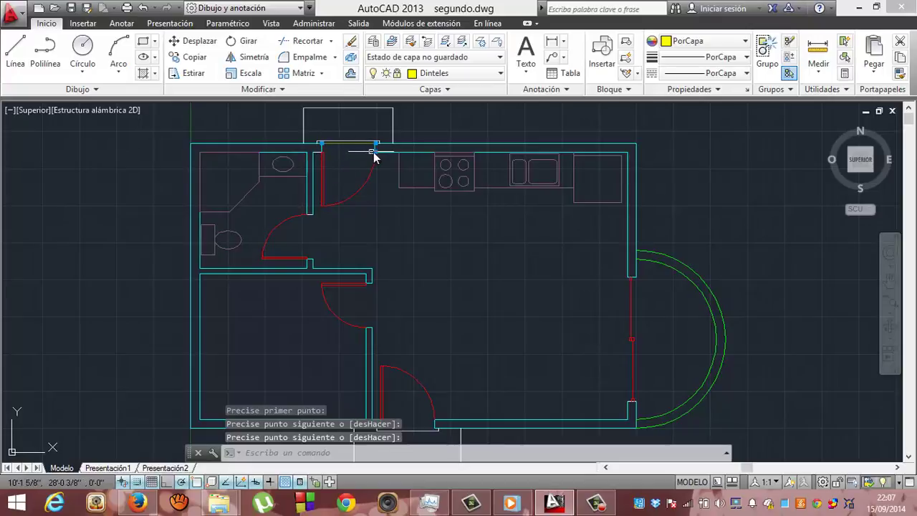
pyautogui.click(309, 151)
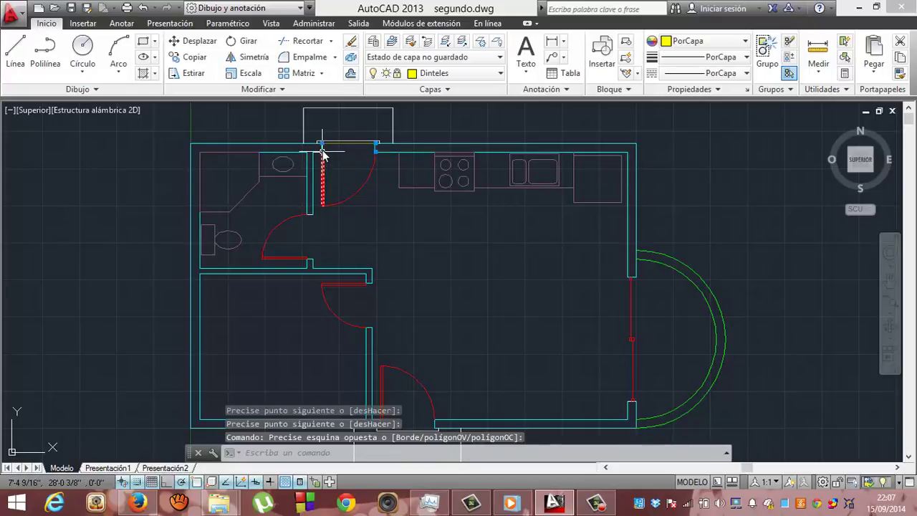
pyautogui.click(361, 112)
pyautogui.moveTo(890, 304)
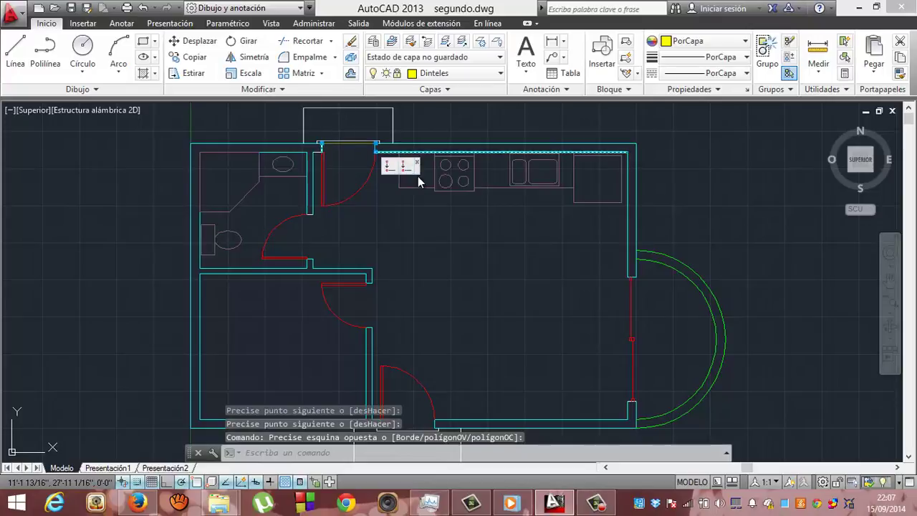
# - Zoom in and pan to bring the upper door opening into close view
pyautogui.click(891, 313)
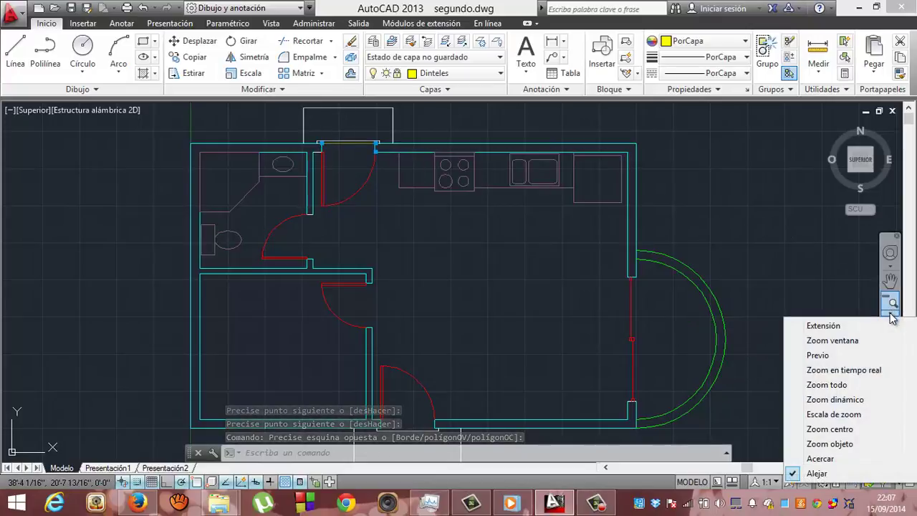
pyautogui.click(816, 460)
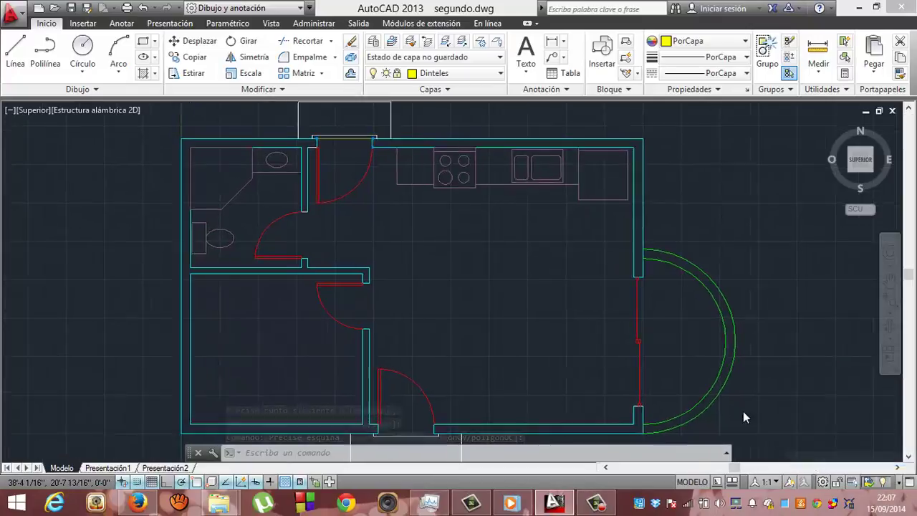
pyautogui.click(890, 280)
pyautogui.moveTo(284, 179); pyautogui.dragTo(370, 383)
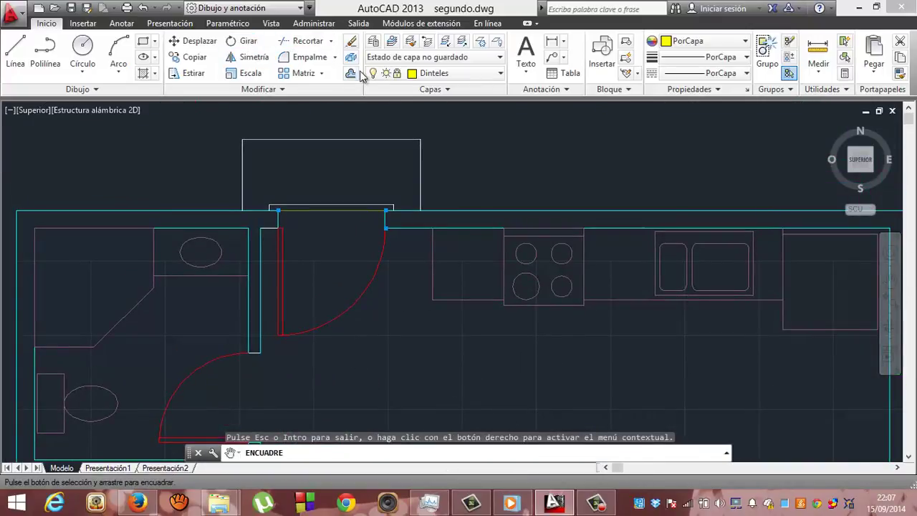
# - Draw a second lintel line along the inner wall face between the door's jamb endpoints
pyautogui.click(16, 52)
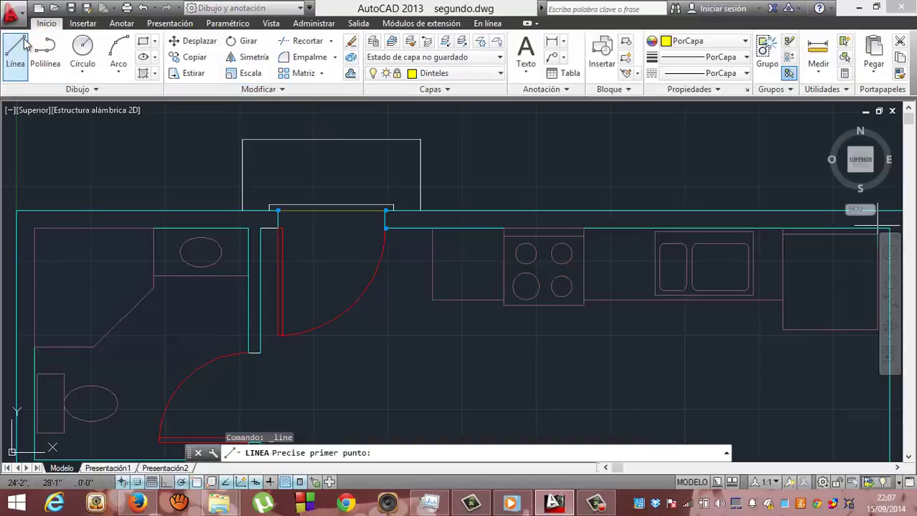
pyautogui.click(278, 228)
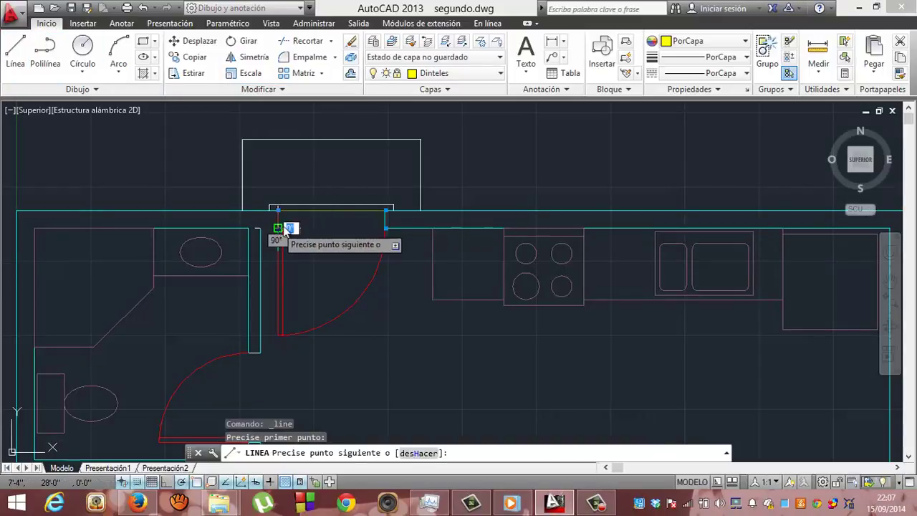
pyautogui.click(386, 228)
pyautogui.press('Return')
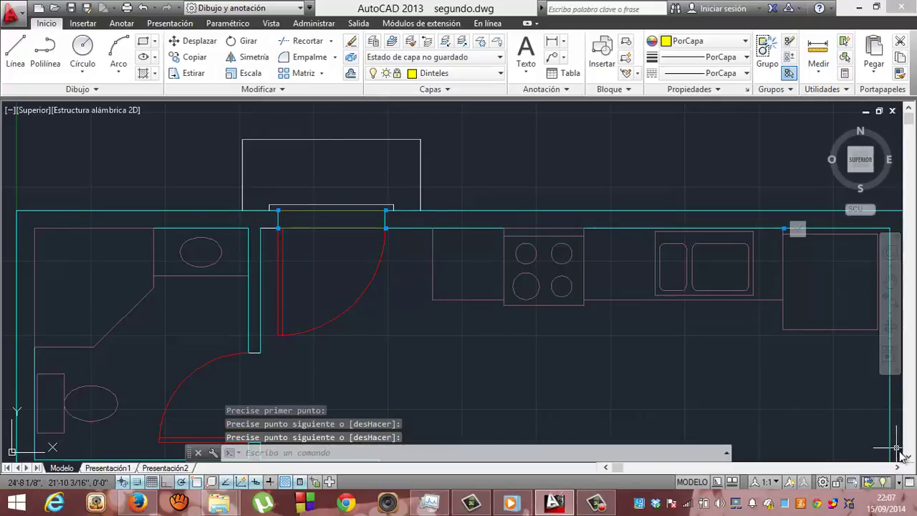
pyautogui.click(907, 458)
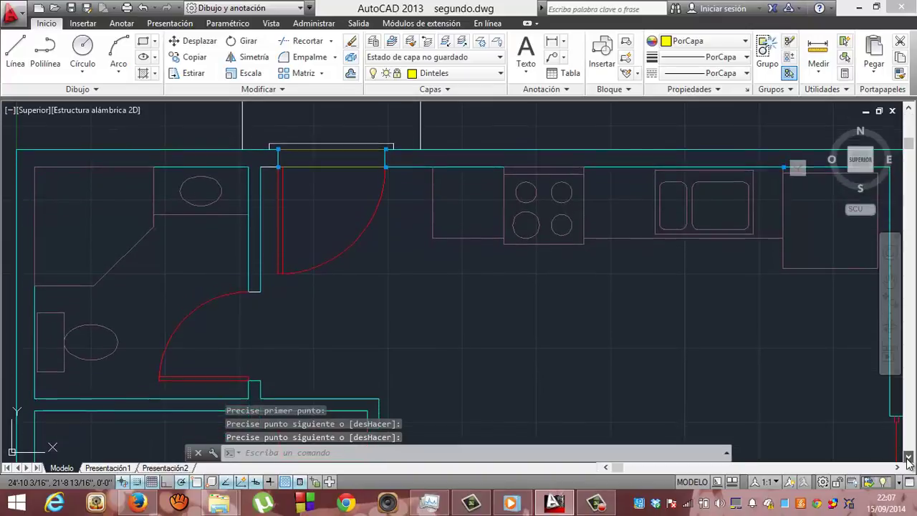
pyautogui.click(907, 458)
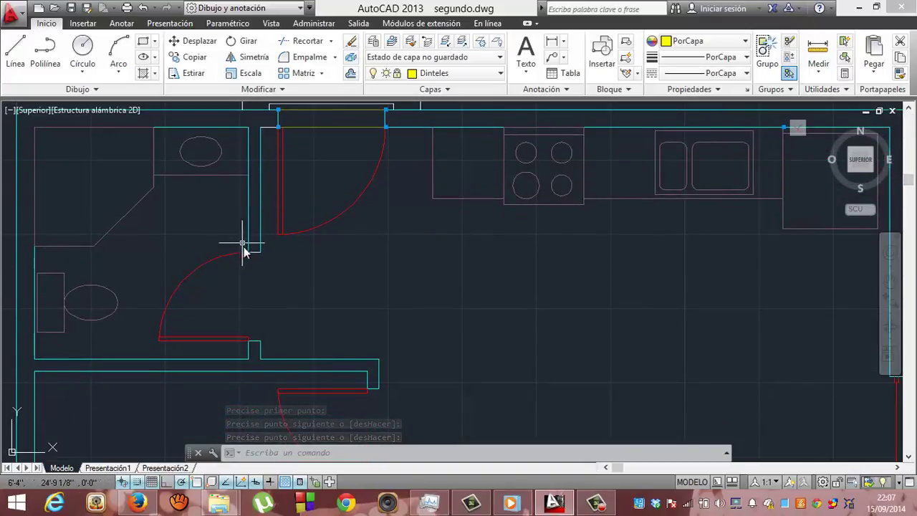
# - Draw two vertical lintel lines across the bathroom door opening, one per wall face
pyautogui.click(16, 49)
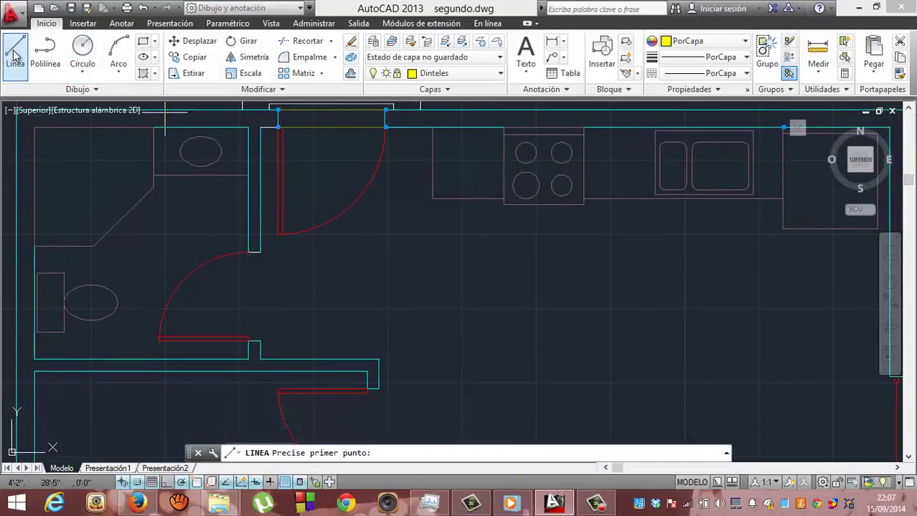
pyautogui.click(249, 252)
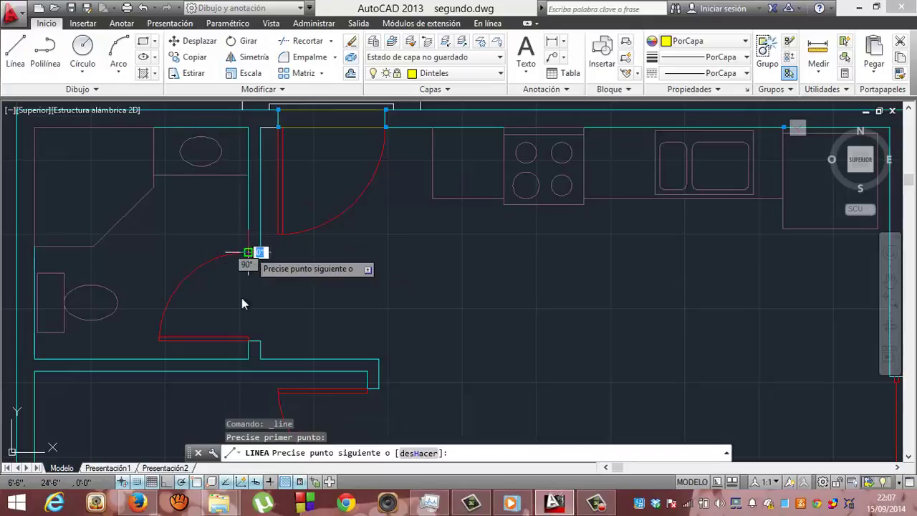
pyautogui.click(250, 341)
pyautogui.press('Return')
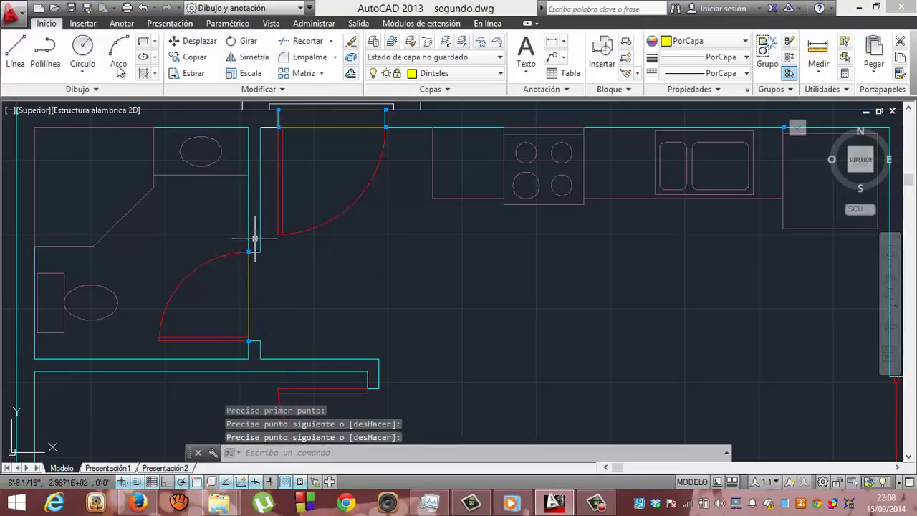
pyautogui.click(23, 43)
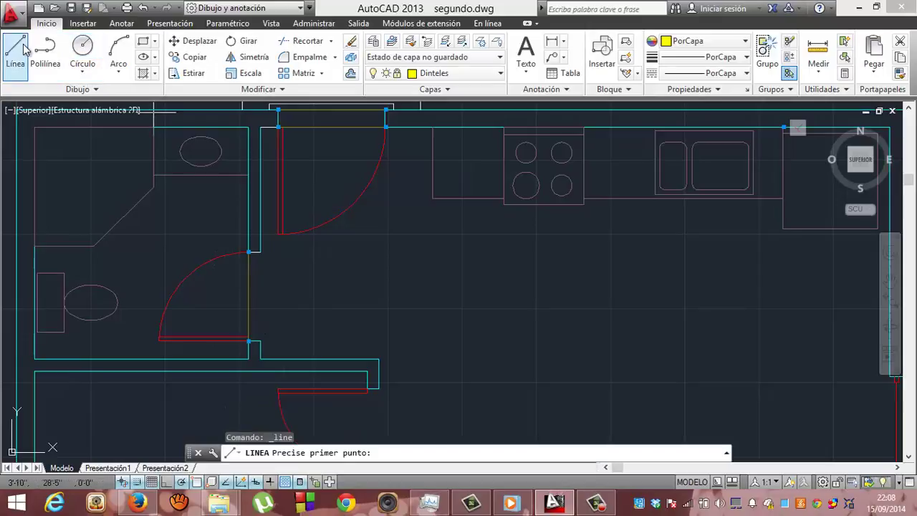
pyautogui.click(261, 251)
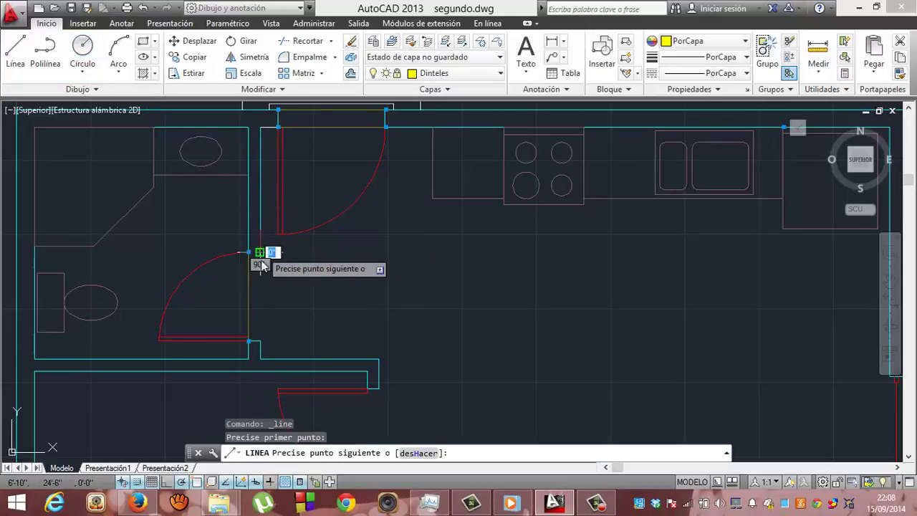
pyautogui.click(258, 342)
pyautogui.press('Return')
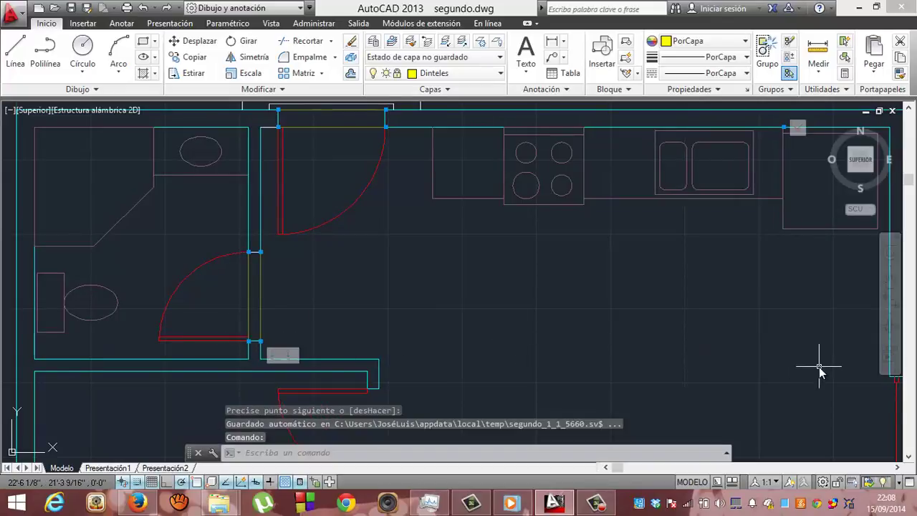
pyautogui.click(908, 459)
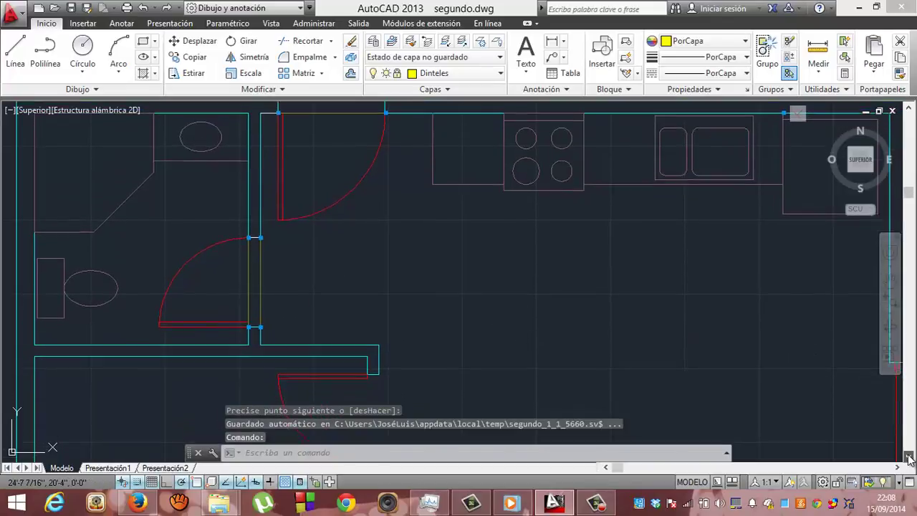
pyautogui.click(908, 459)
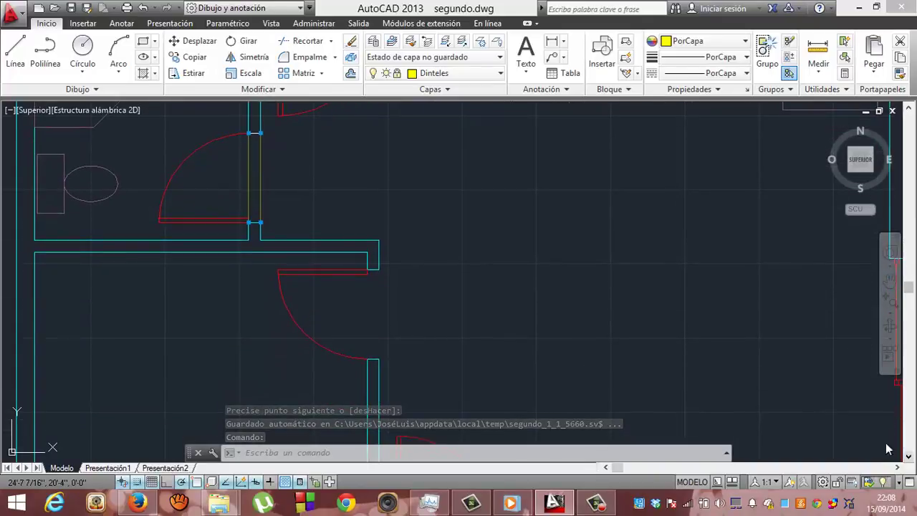
# - Draw two vertical lintel lines from upper to lower wall ends of the next door opening
pyautogui.click(15, 52)
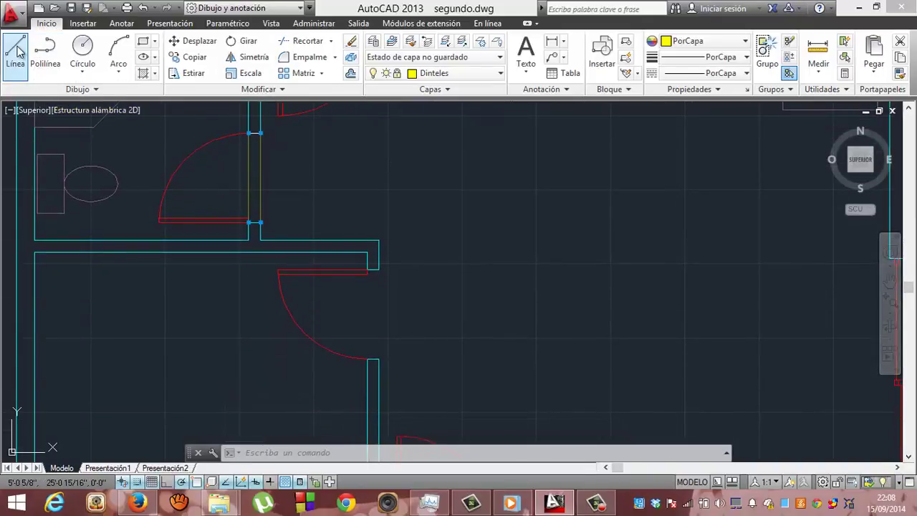
pyautogui.click(367, 270)
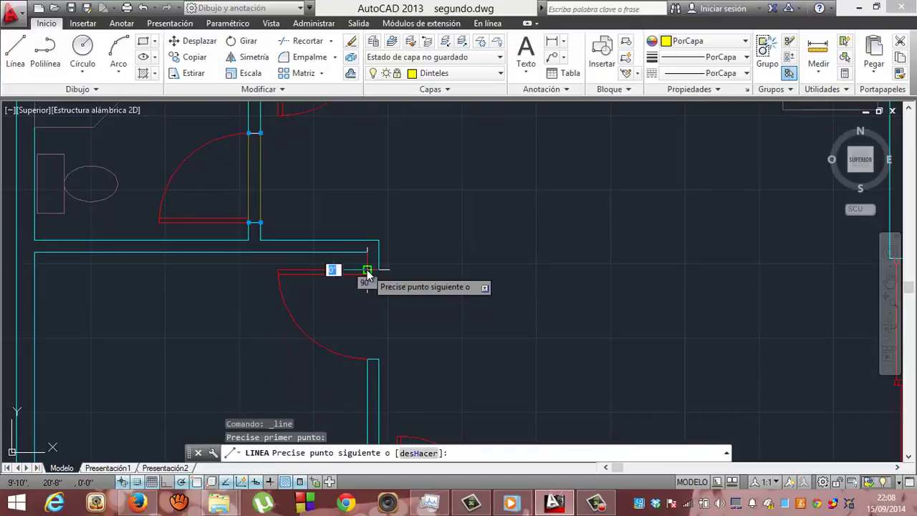
pyautogui.click(367, 358)
pyautogui.press('Return')
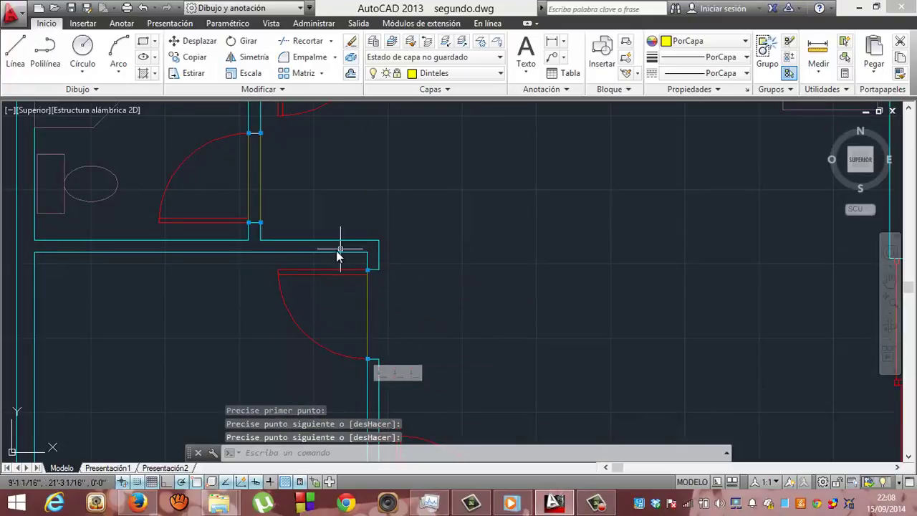
pyautogui.click(16, 48)
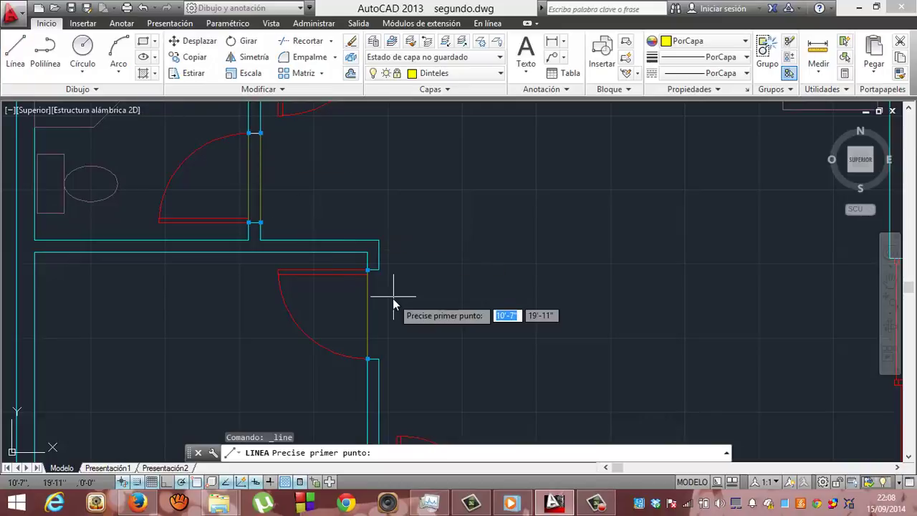
pyautogui.click(378, 271)
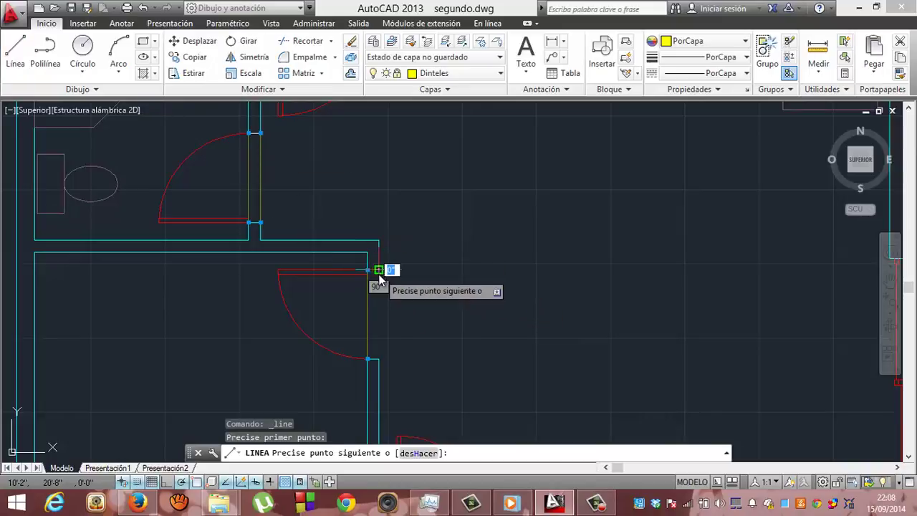
pyautogui.click(378, 353)
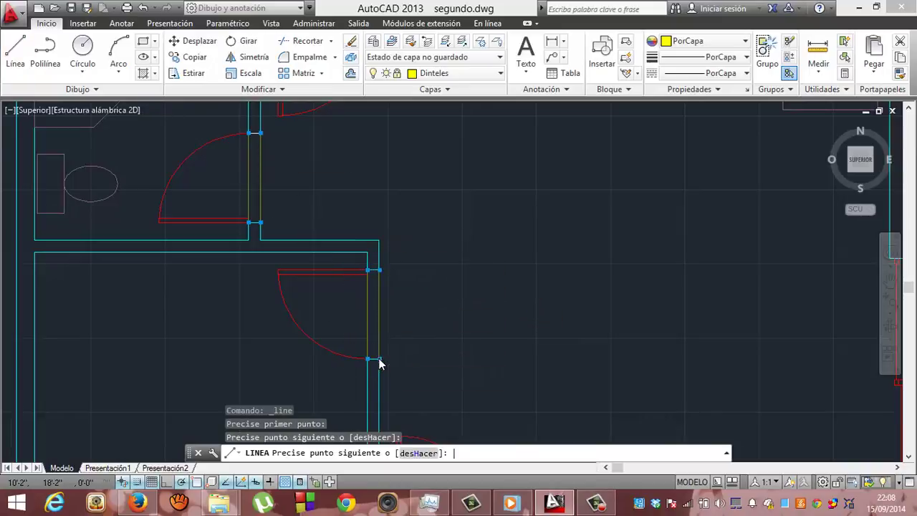
pyautogui.press('Return')
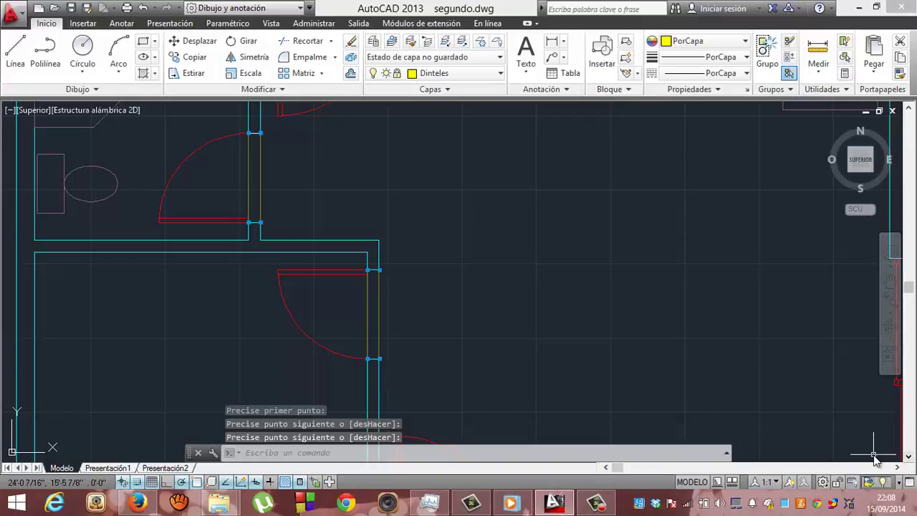
# - Pan to the bottom-wall door and draw two horizontal lintel lines across its opening
pyautogui.click(890, 280)
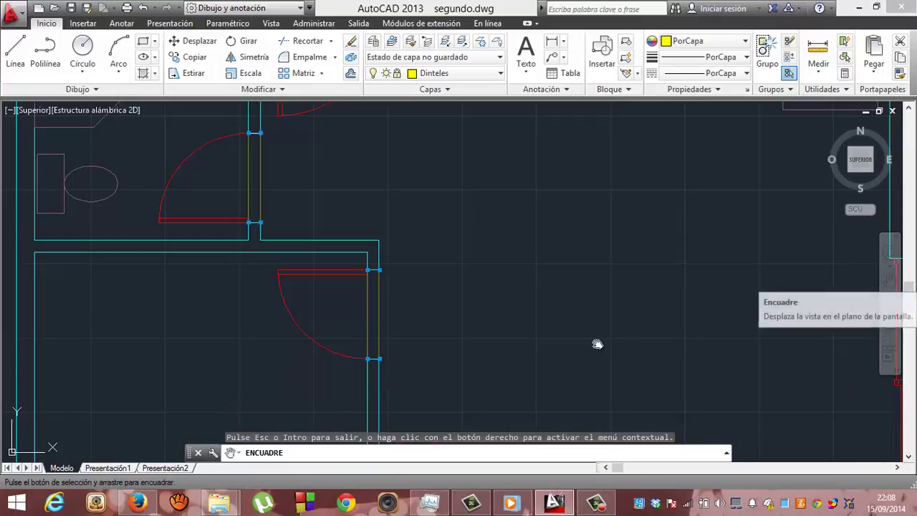
pyautogui.moveTo(595, 342); pyautogui.dragTo(834, 143)
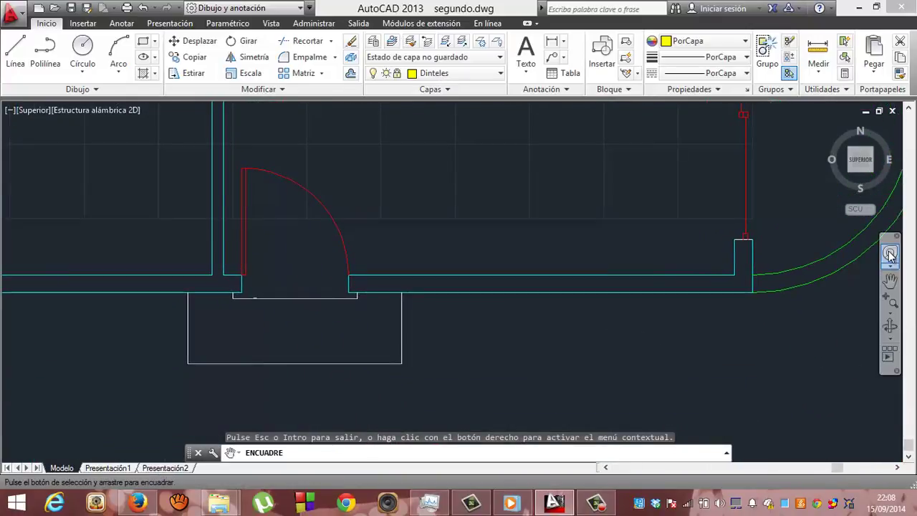
pyautogui.click(15, 53)
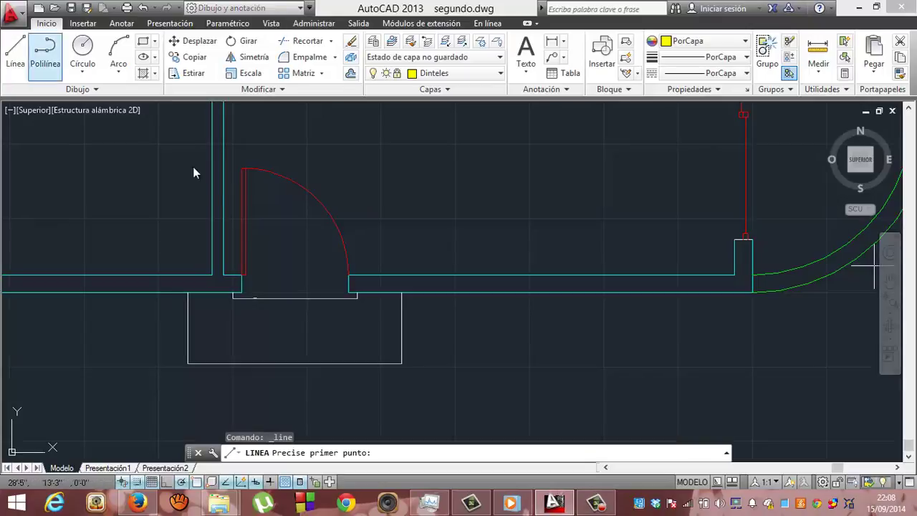
pyautogui.click(242, 275)
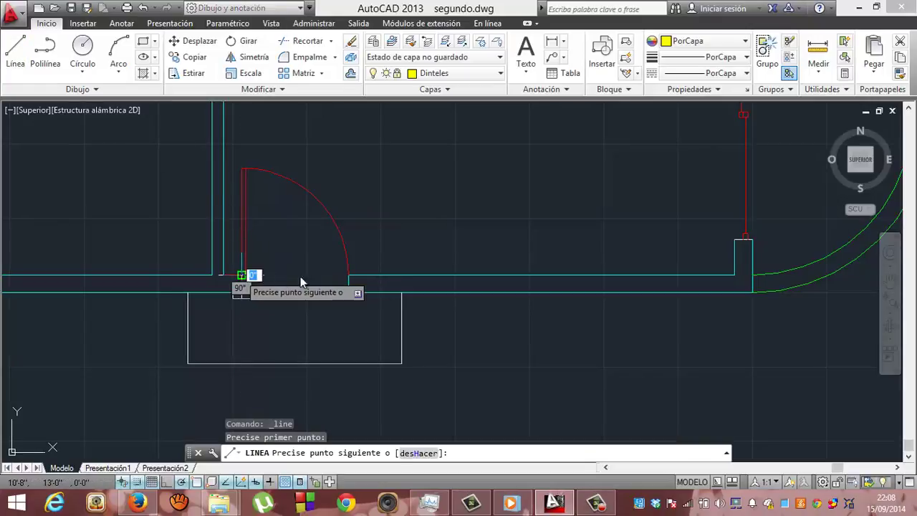
pyautogui.click(349, 275)
pyautogui.press('Return')
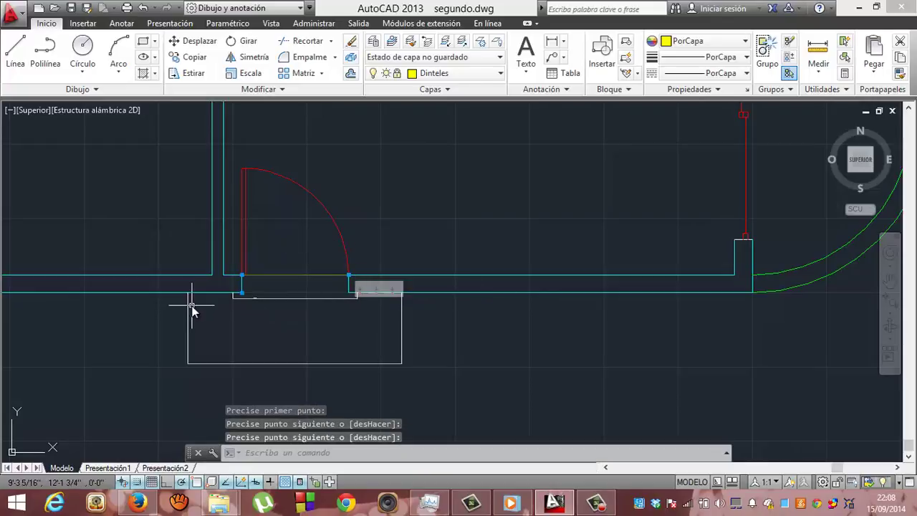
pyautogui.click(16, 52)
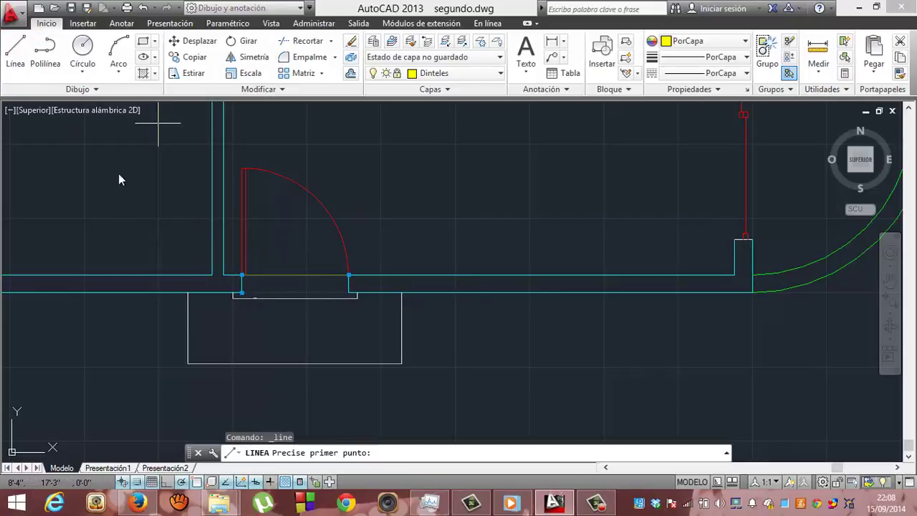
pyautogui.click(241, 291)
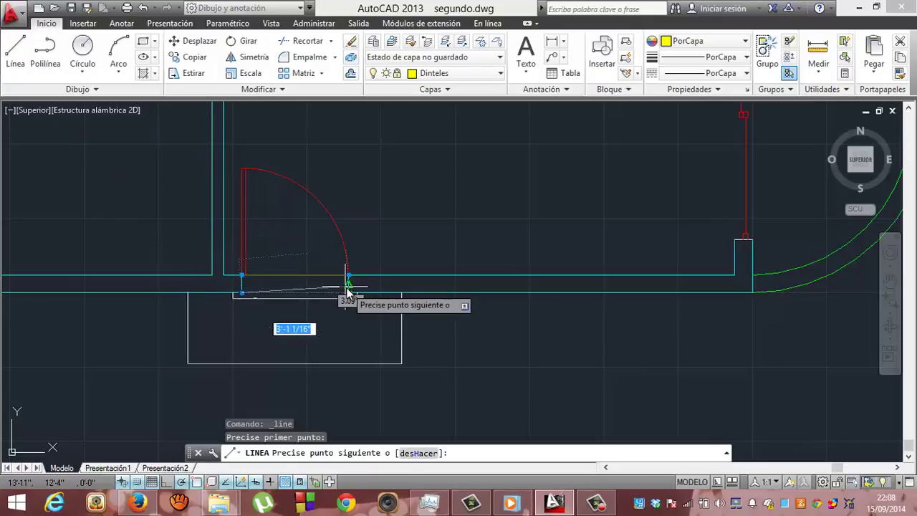
pyautogui.write('3')
pyautogui.click(348, 293)
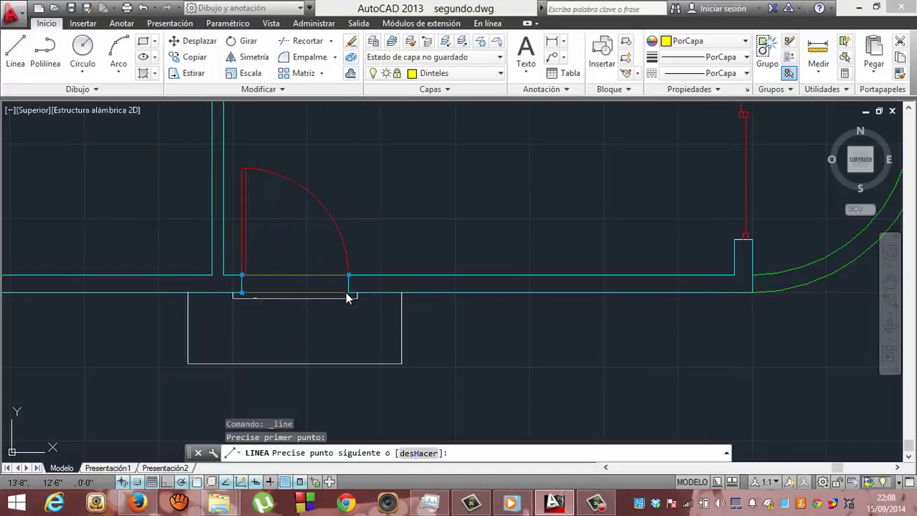
pyautogui.press('Return')
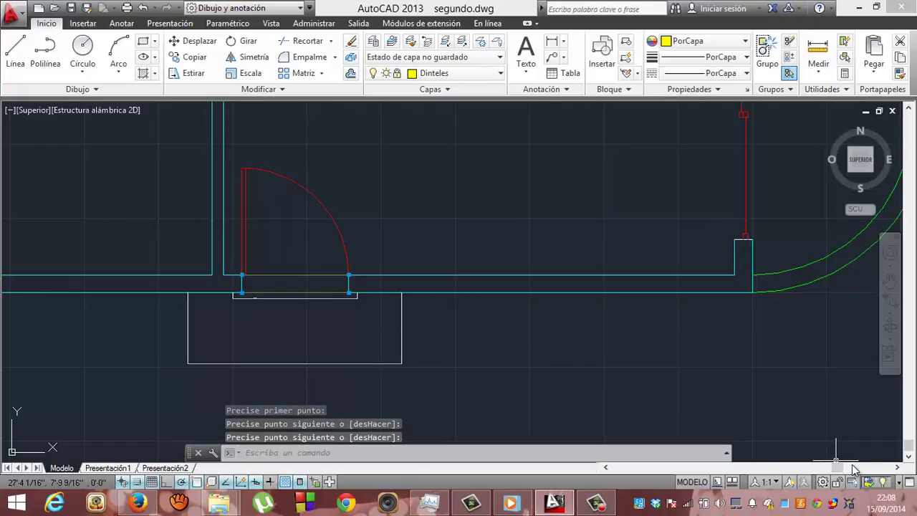
# - Draw two vertical lintel lines spanning the tall opening in the right-hand wall
pyautogui.click(909, 109)
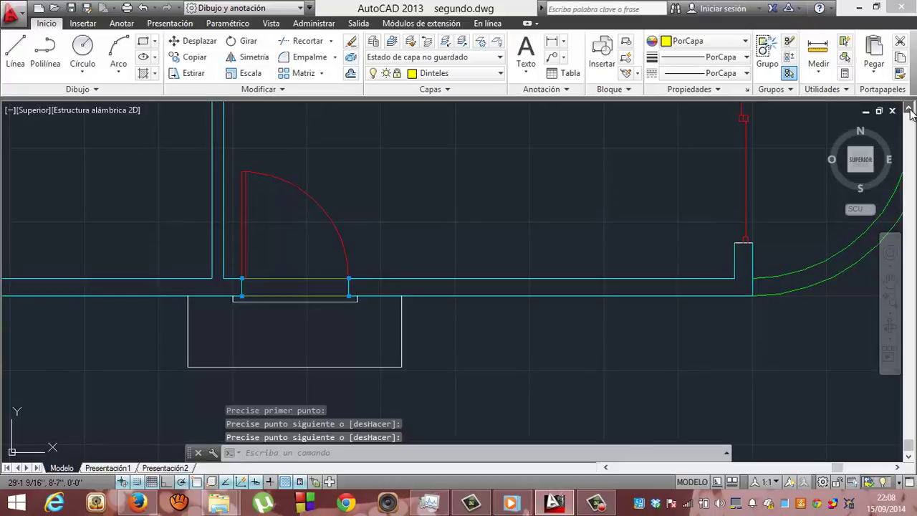
pyautogui.click(909, 109)
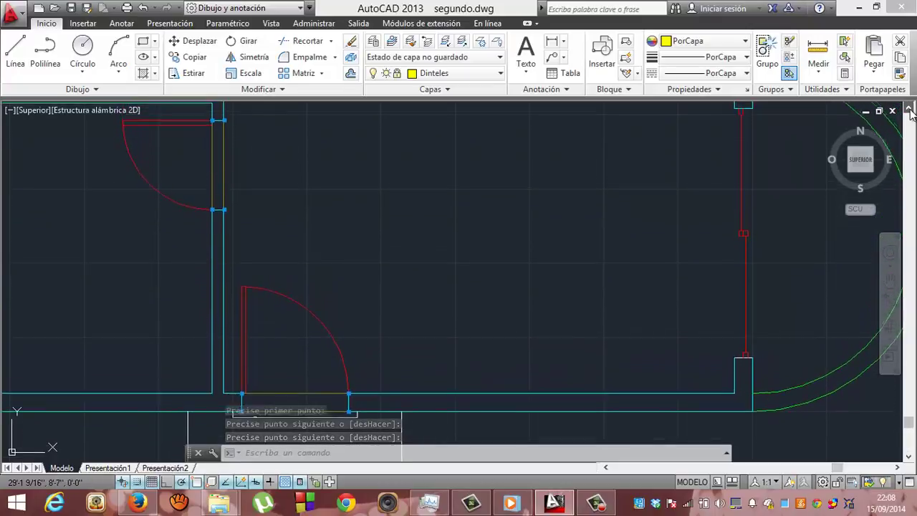
pyautogui.click(910, 110)
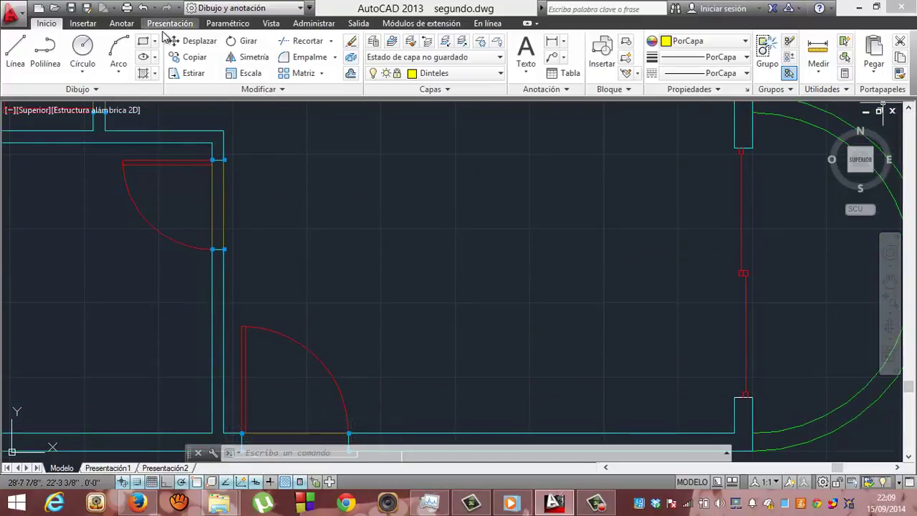
pyautogui.click(14, 56)
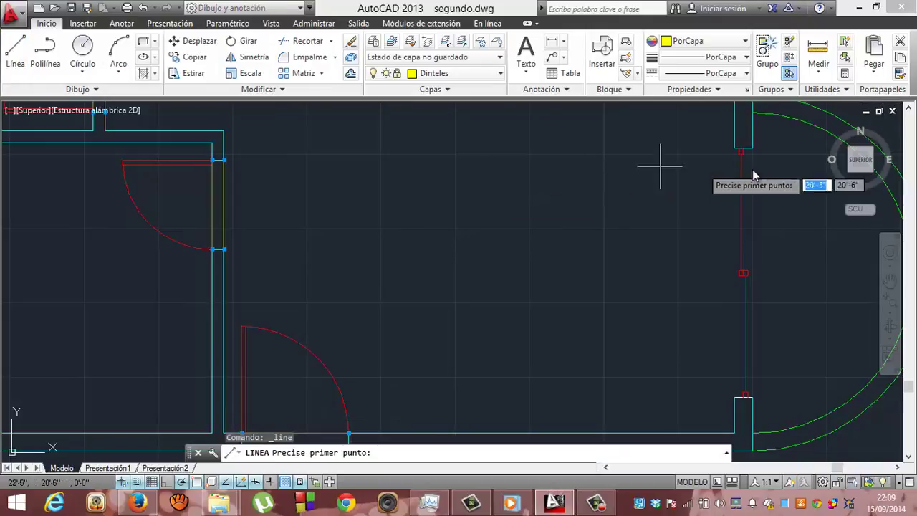
pyautogui.click(737, 152)
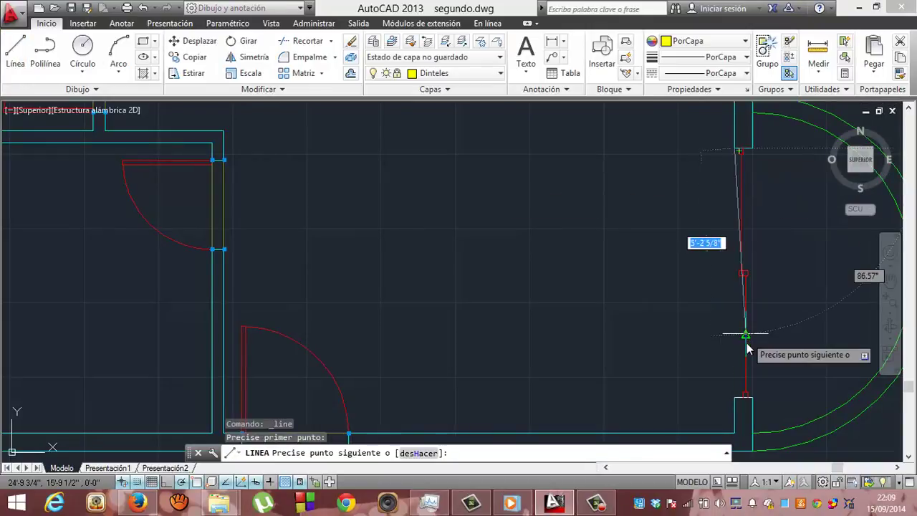
pyautogui.click(734, 397)
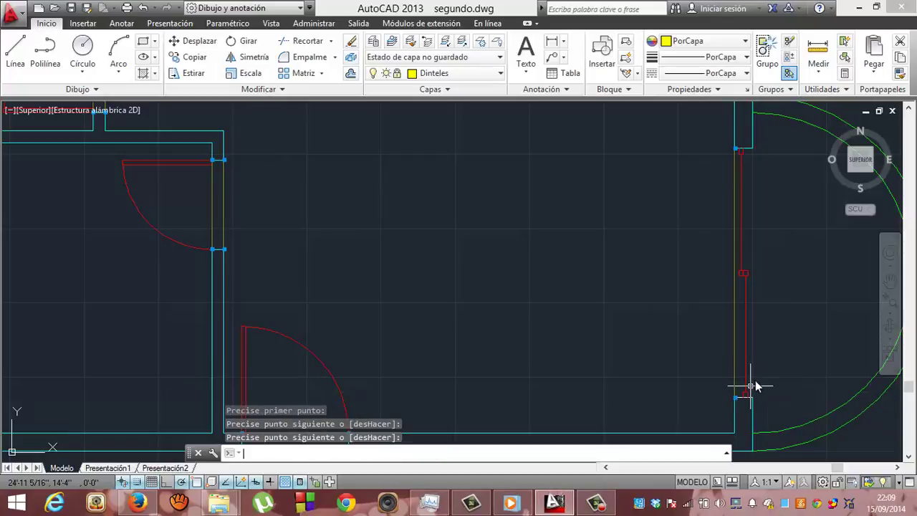
pyautogui.press('Return')
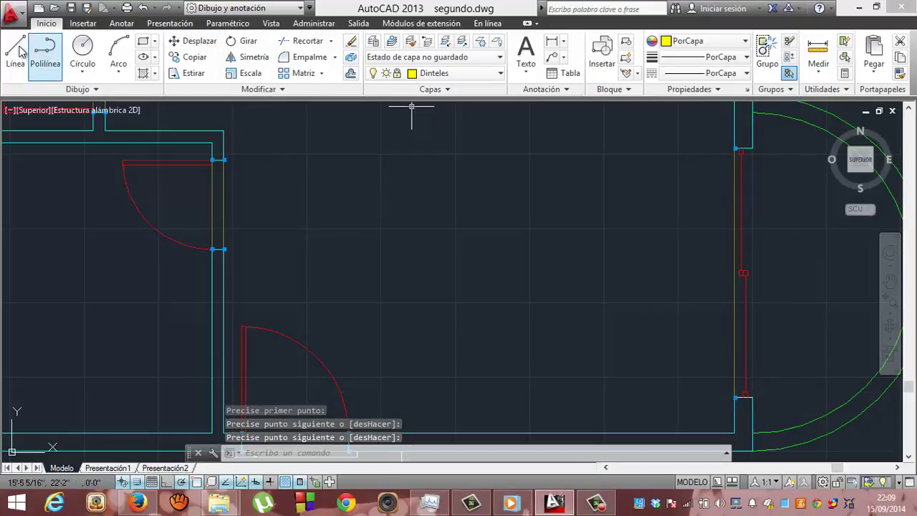
pyautogui.click(15, 51)
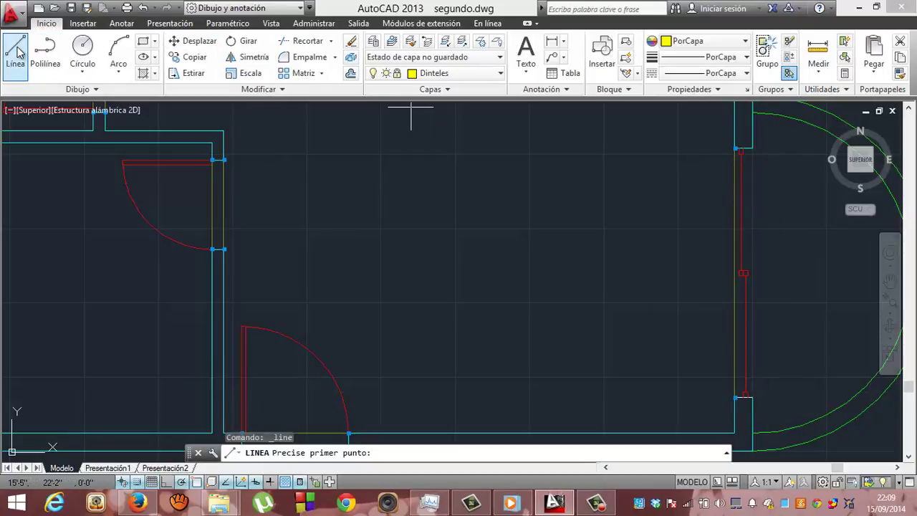
pyautogui.click(752, 148)
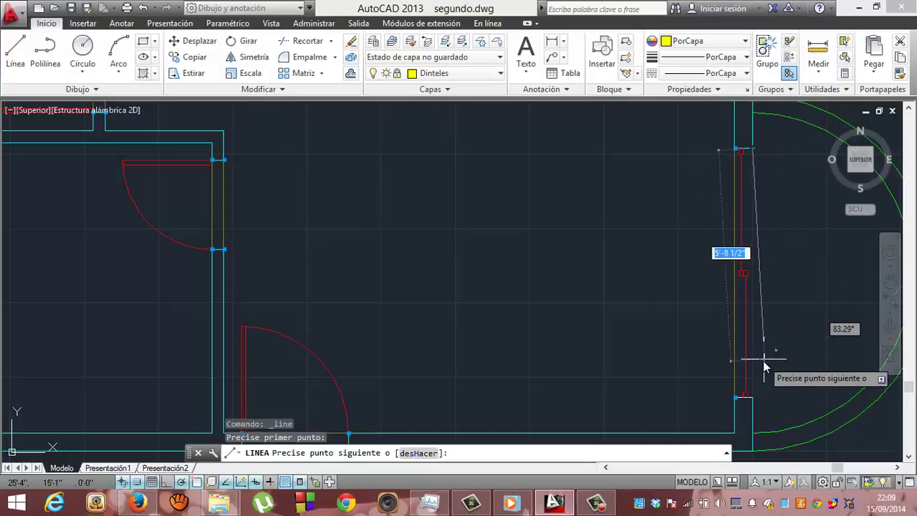
pyautogui.click(752, 397)
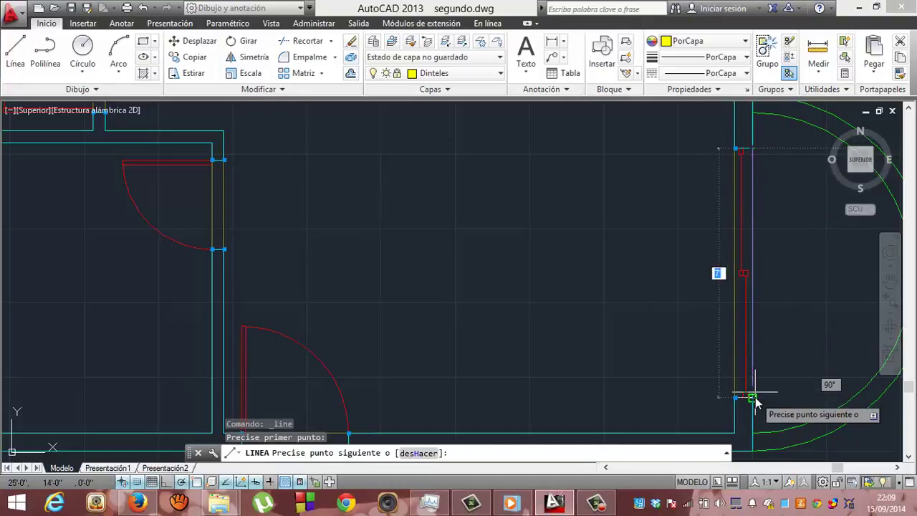
pyautogui.press('Return')
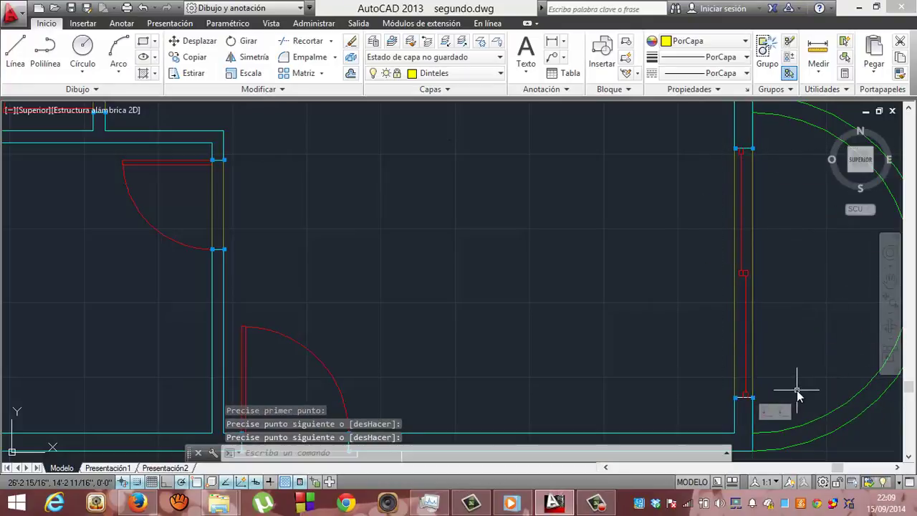
pyautogui.press('Escape')
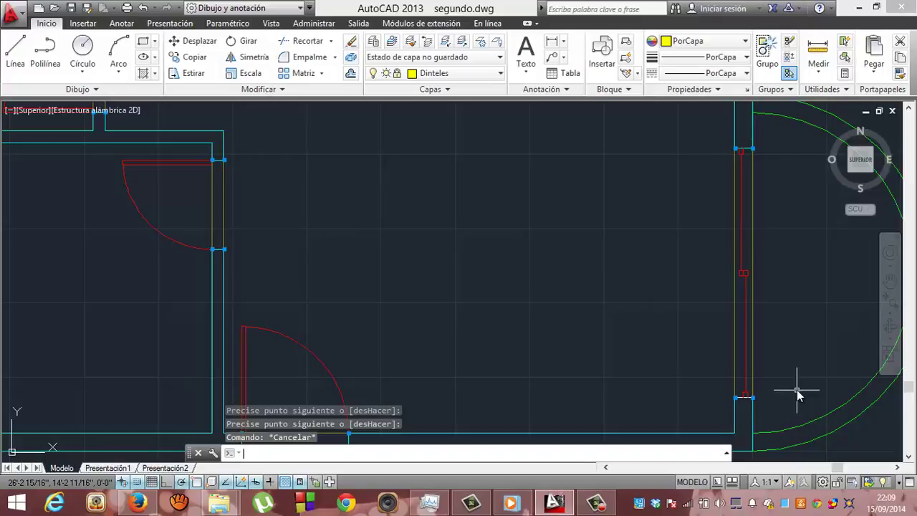
# - Pan the plan to bring the bathroom, kitchen and top-wall door into view
pyautogui.click(890, 281)
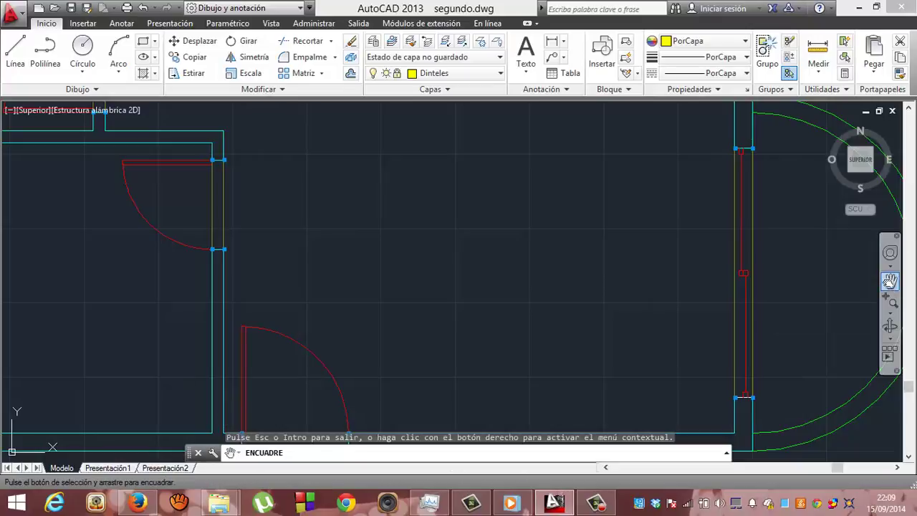
pyautogui.moveTo(468, 360)
pyautogui.mouseDown()
pyautogui.moveTo(487, 199)
pyautogui.moveTo(496, 212)
pyautogui.moveTo(436, 358)
pyautogui.moveTo(413, 365)
pyautogui.moveTo(408, 396)
pyautogui.moveTo(405, 340)
pyautogui.moveTo(508, 453)
pyautogui.mouseUp()
pyautogui.moveTo(562, 186); pyautogui.dragTo(561, 234)
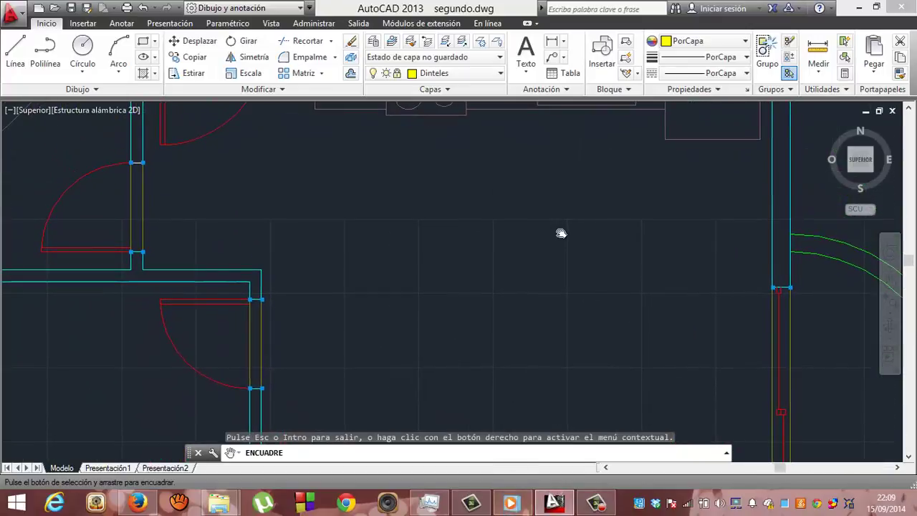
pyautogui.moveTo(385, 210)
pyautogui.mouseDown()
pyautogui.moveTo(448, 258)
pyautogui.moveTo(561, 280)
pyautogui.moveTo(575, 320)
pyautogui.moveTo(575, 306)
pyautogui.mouseUp()
pyautogui.press('Escape')
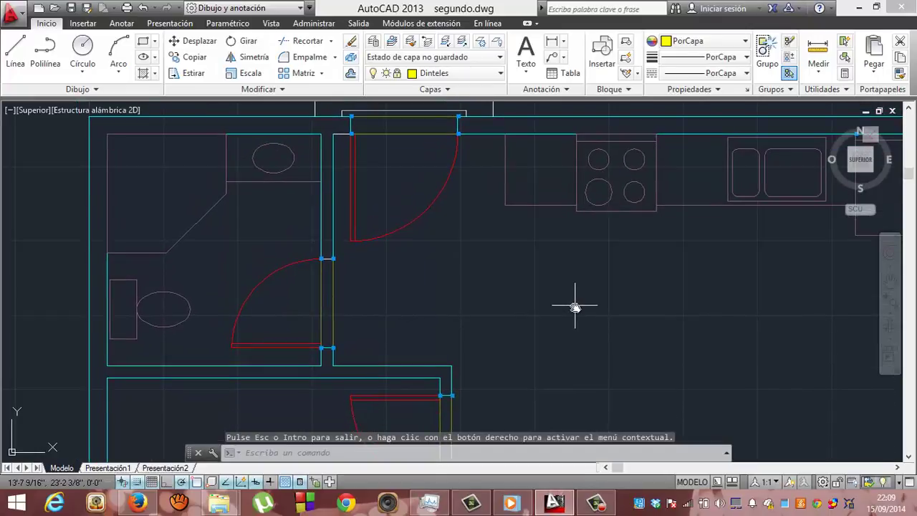
# - Move the short 4-inch layer-0 line at the door opening onto the Paredes layer
pyautogui.click(327, 259)
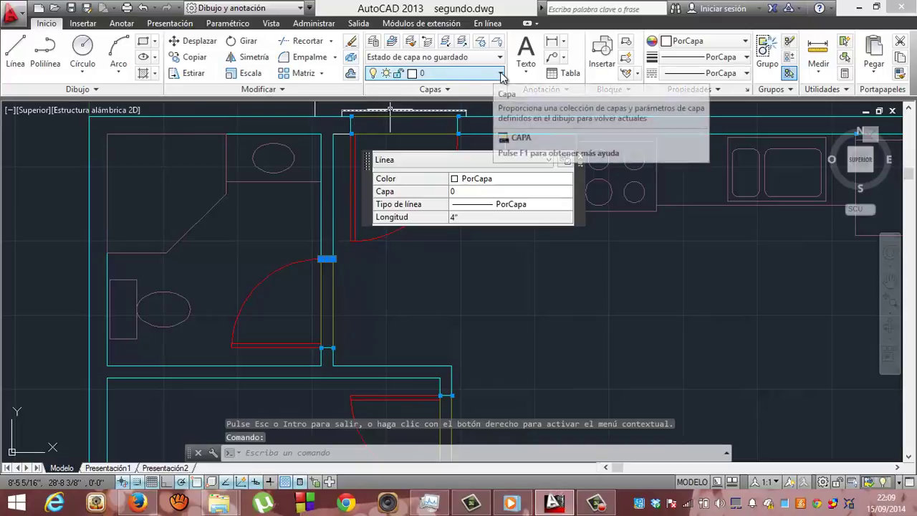
pyautogui.click(499, 73)
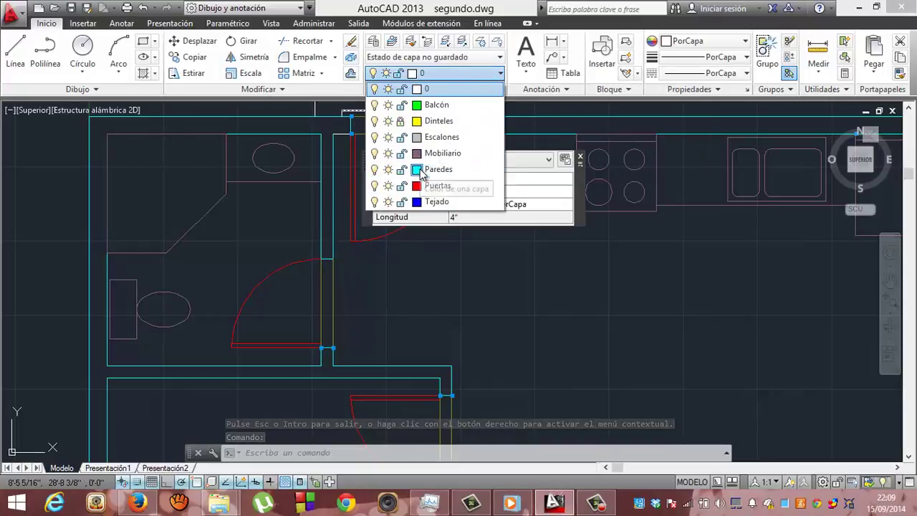
pyautogui.click(416, 169)
pyautogui.press('Escape')
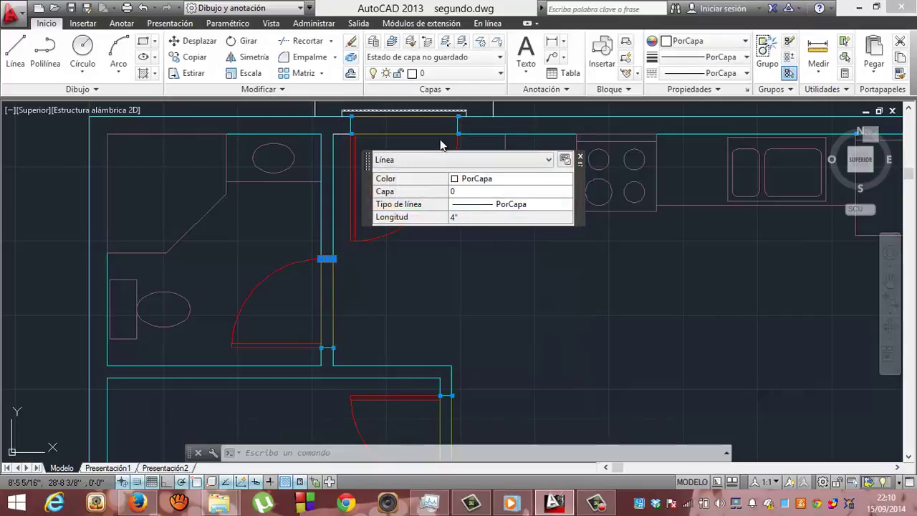
pyautogui.click(500, 73)
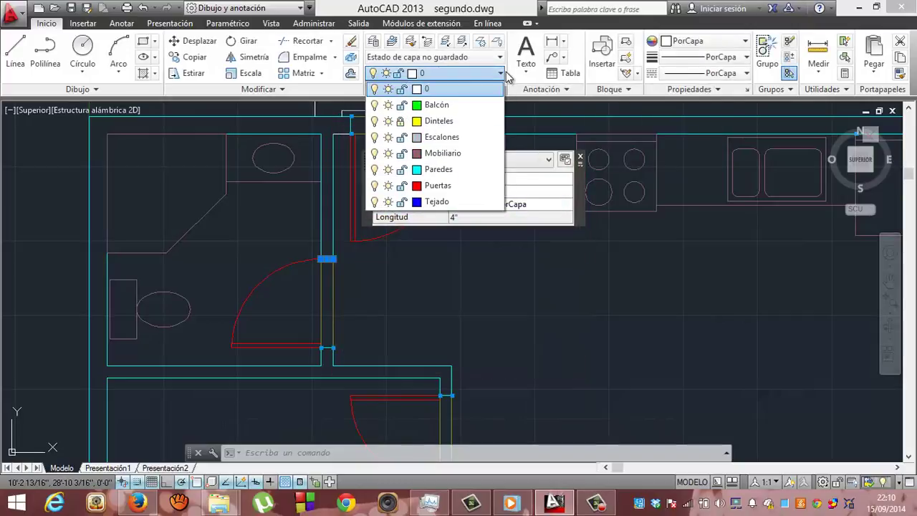
pyautogui.click(498, 74)
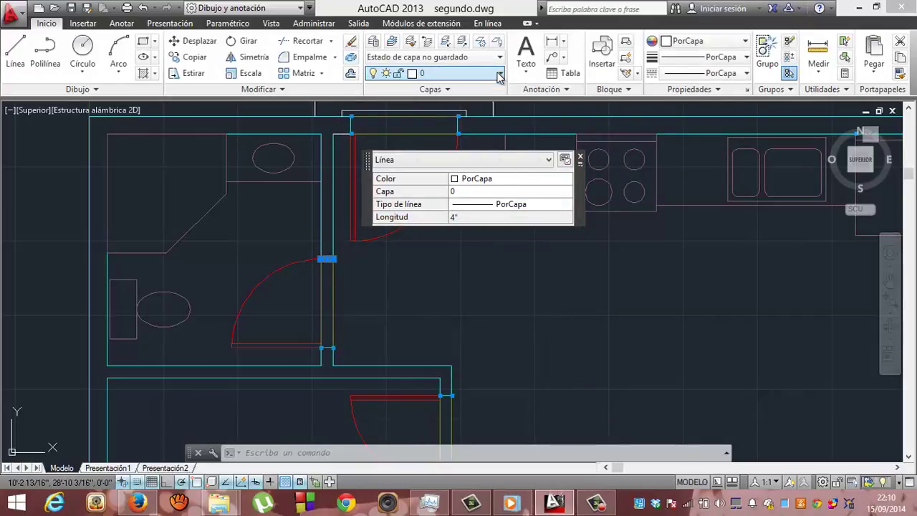
pyautogui.click(500, 75)
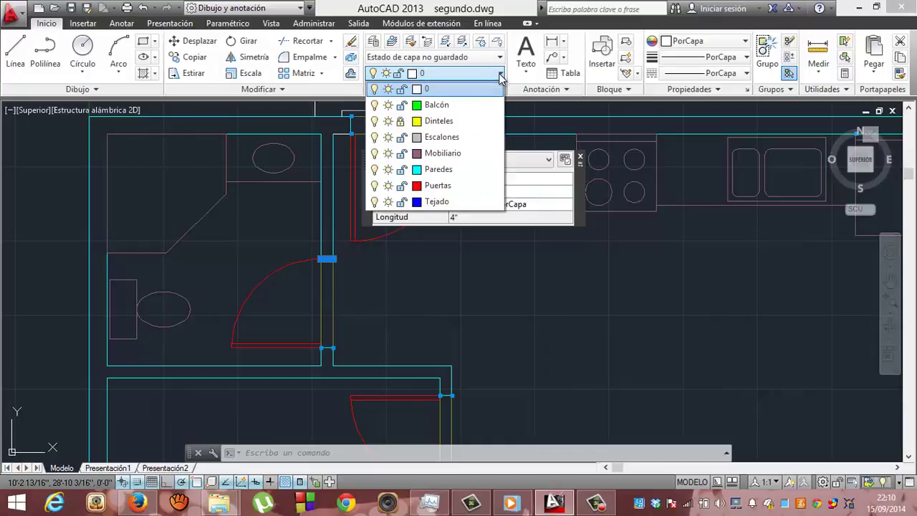
pyautogui.click(439, 171)
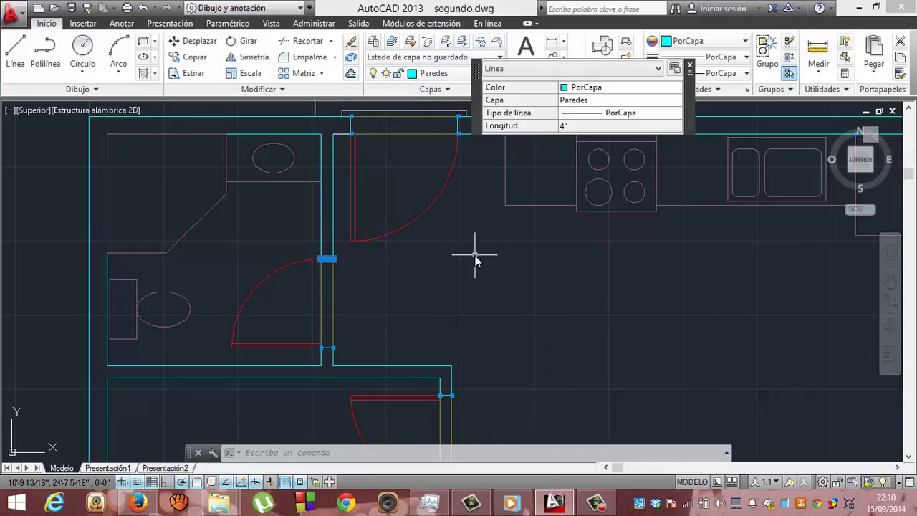
pyautogui.press('Escape')
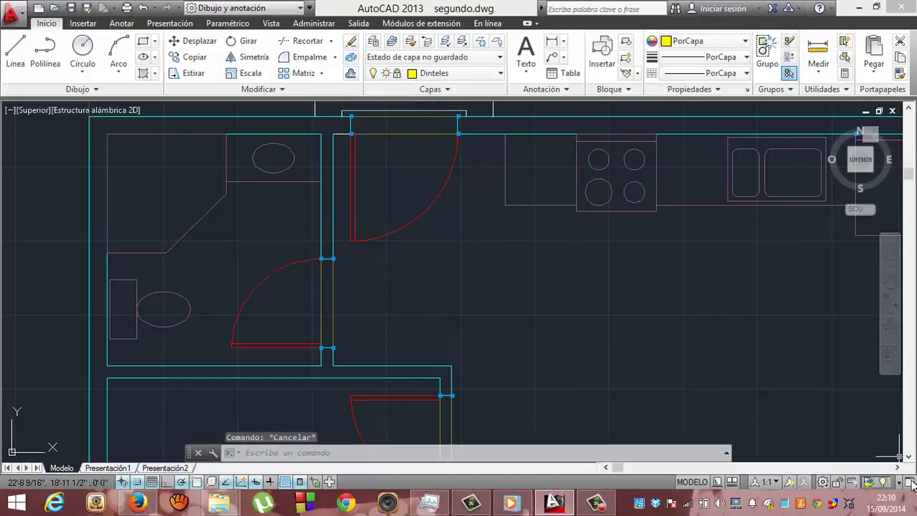
# - Scroll the drawing view down with the vertical scrollbar arrow
pyautogui.click(908, 456)
pyautogui.click(907, 456)
pyautogui.click(908, 456)
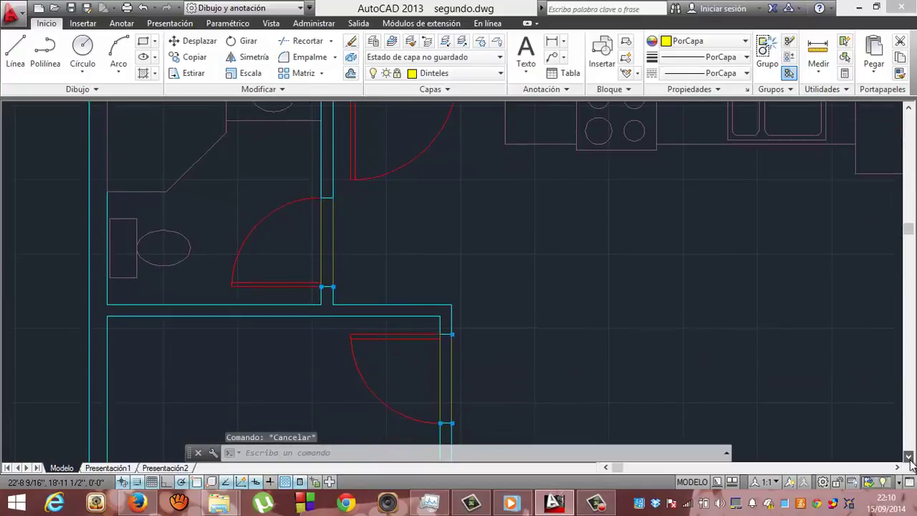
pyautogui.click(908, 456)
pyautogui.click(908, 457)
pyautogui.click(909, 457)
pyautogui.click(908, 457)
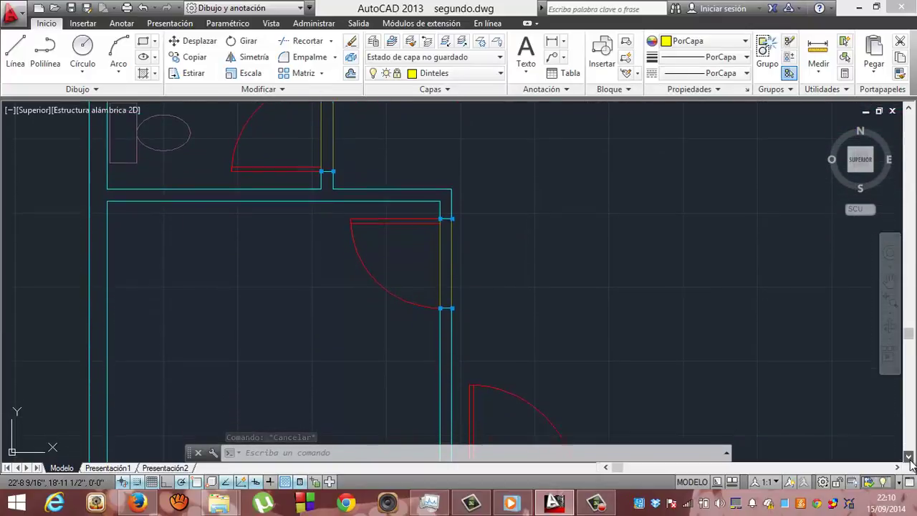
pyautogui.click(908, 457)
pyautogui.click(908, 457)
pyautogui.click(908, 457)
pyautogui.click(908, 457)
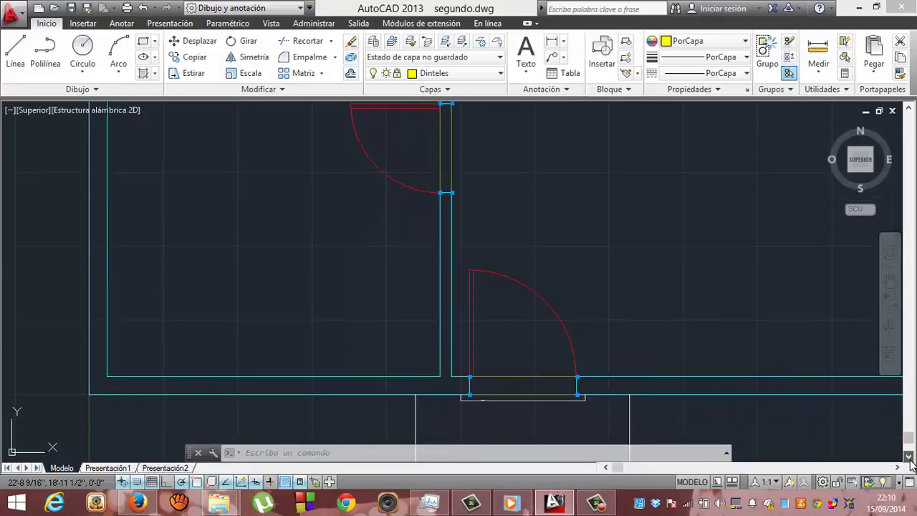
pyautogui.click(908, 457)
pyautogui.click(908, 457)
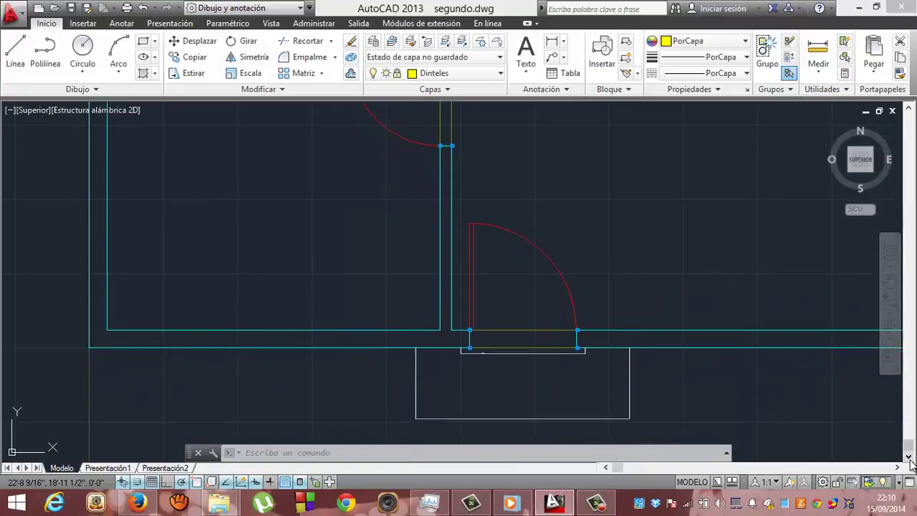
# - Zoom out and pan to centre the whole floor plan in view
pyautogui.click(892, 315)
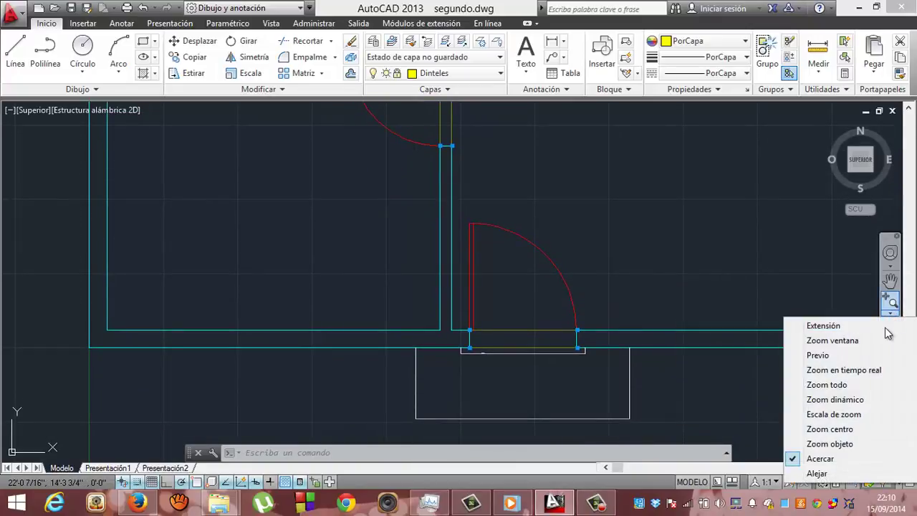
pyautogui.click(825, 476)
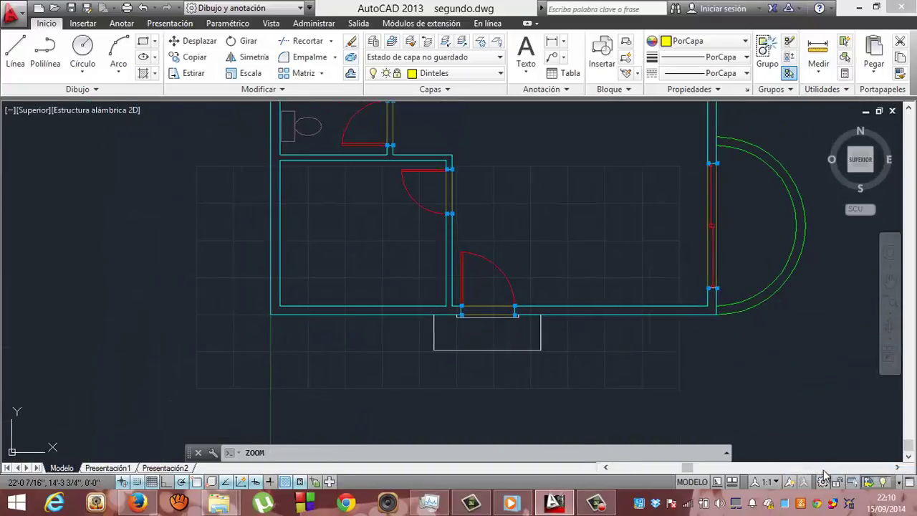
pyautogui.moveTo(768, 257)
pyautogui.mouseDown()
pyautogui.moveTo(543, 317)
pyautogui.moveTo(528, 352)
pyautogui.moveTo(548, 310)
pyautogui.moveTo(543, 318)
pyautogui.mouseUp()
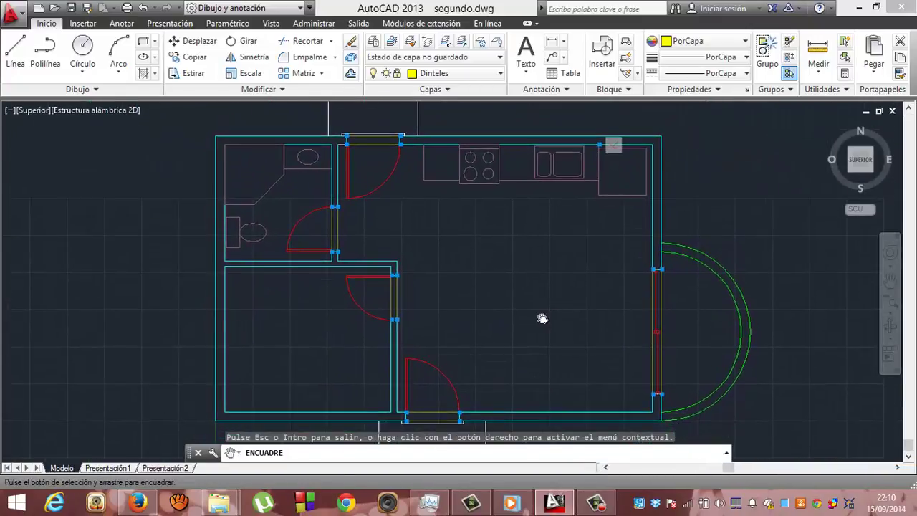
pyautogui.click(594, 505)
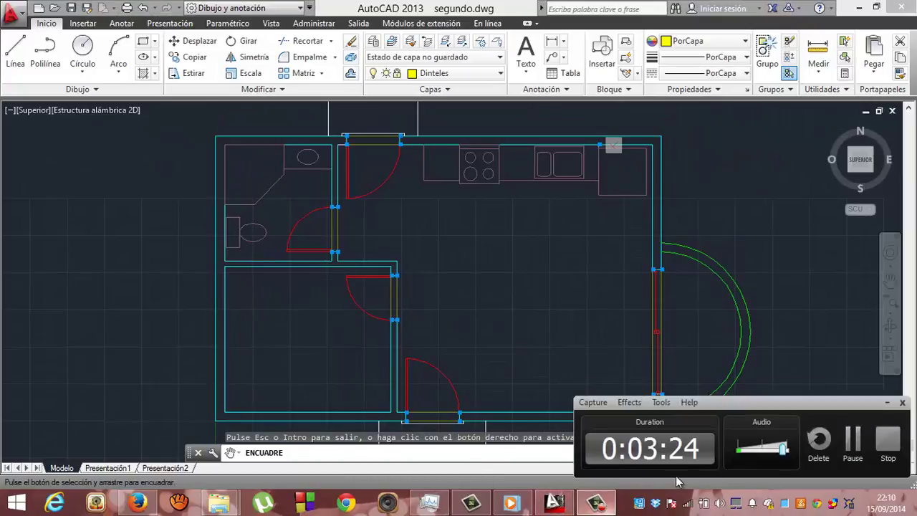